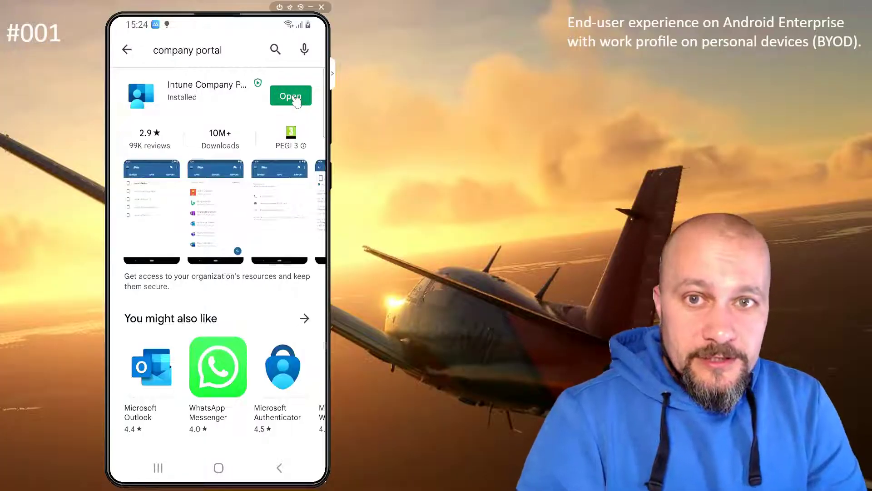
Launch Company Portal and sign in by submitting the work email address.
click(295, 101)
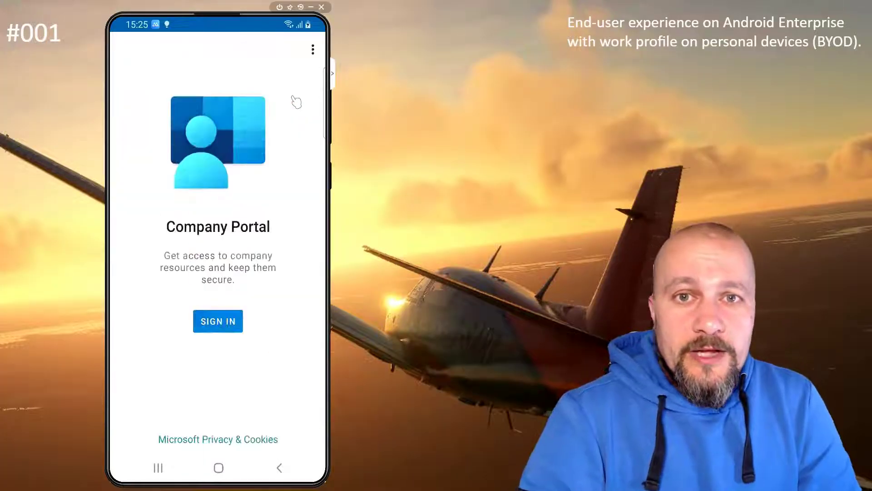
click(210, 327)
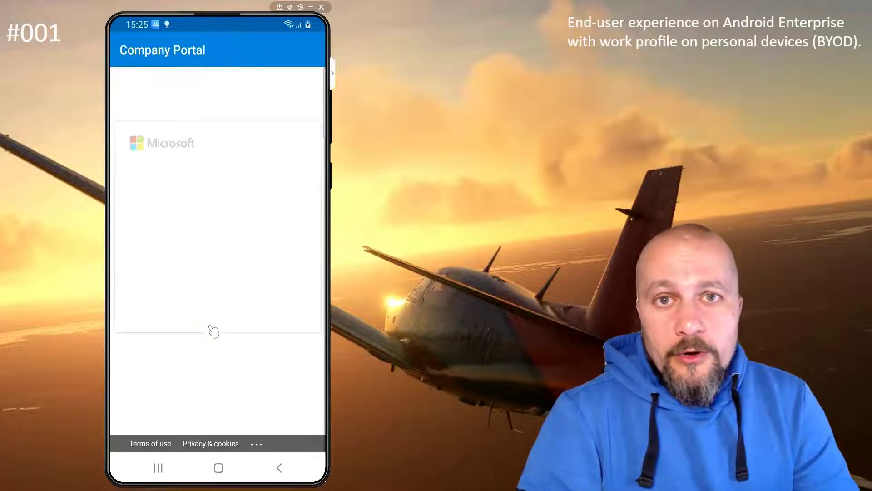
click(159, 199)
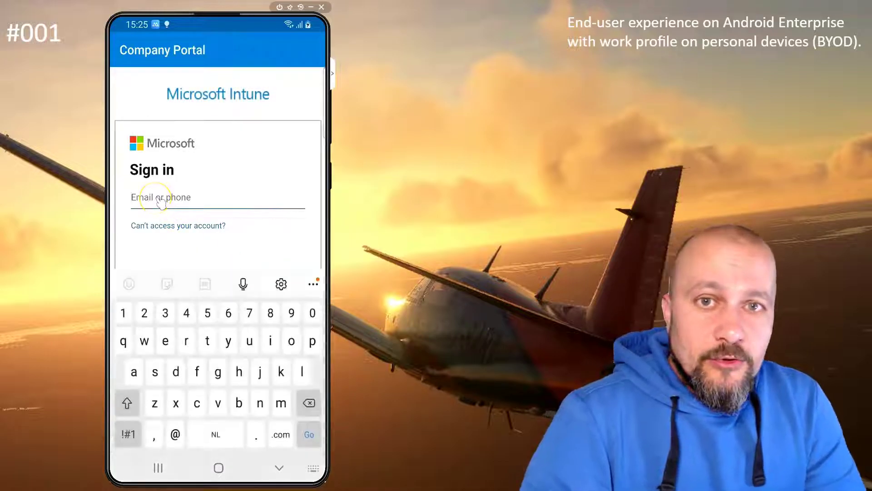
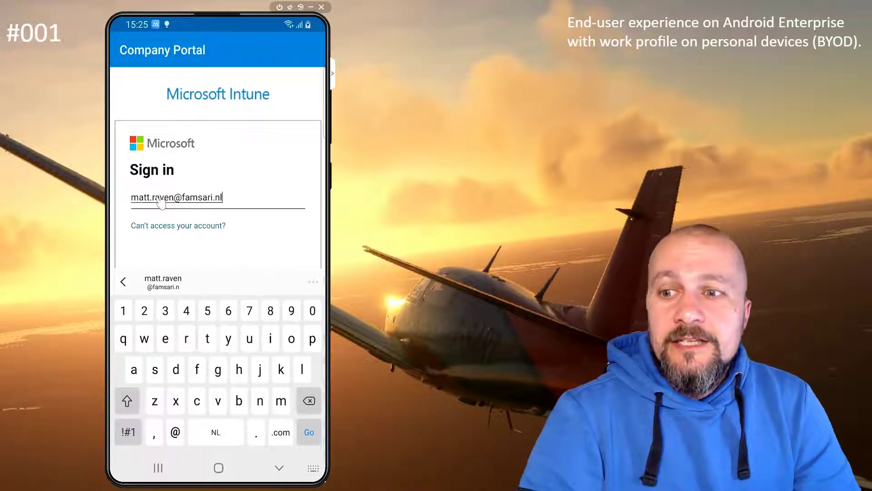
key(Return)
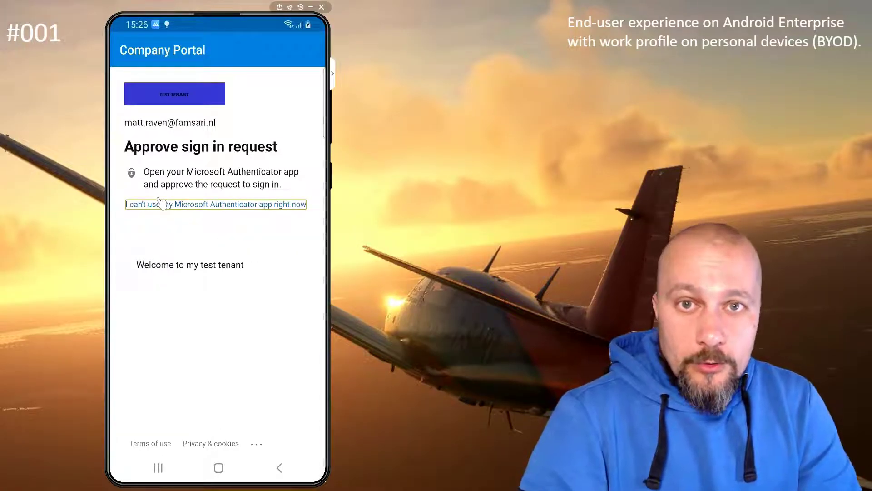
Begin setup, accept the privacy notice, create the work profile and continue through Device Registration.
click(286, 433)
click(286, 433)
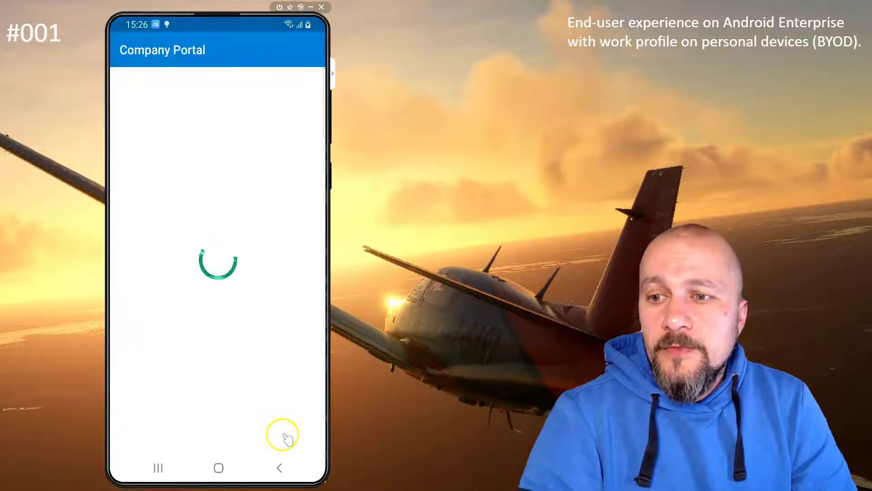
click(219, 423)
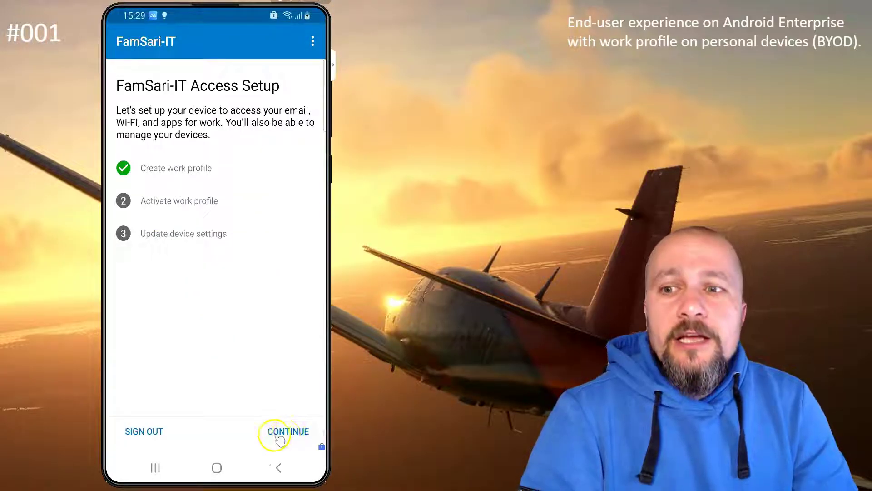
click(286, 432)
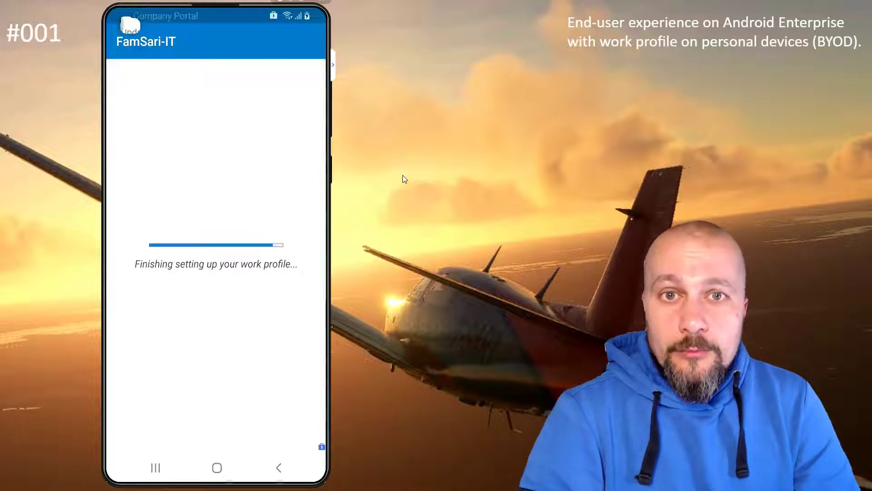
Clear all notifications from the notification shade.
click(156, 100)
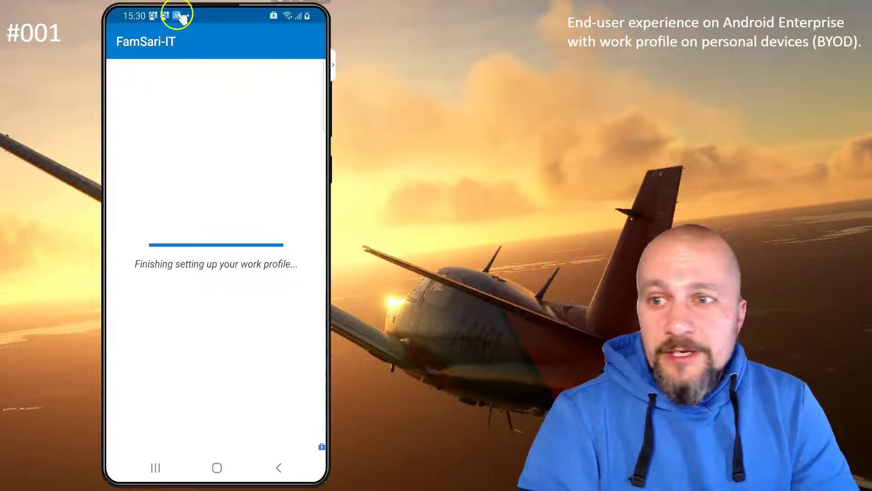
drag(160, 26, 202, 95)
click(298, 413)
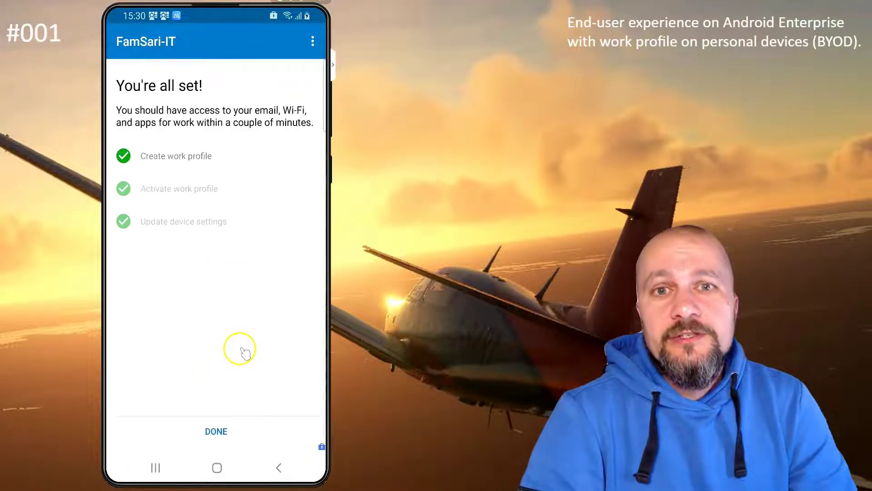
Finish the work setup, dismiss the Play Store prompt and swipe away all recent apps.
click(204, 429)
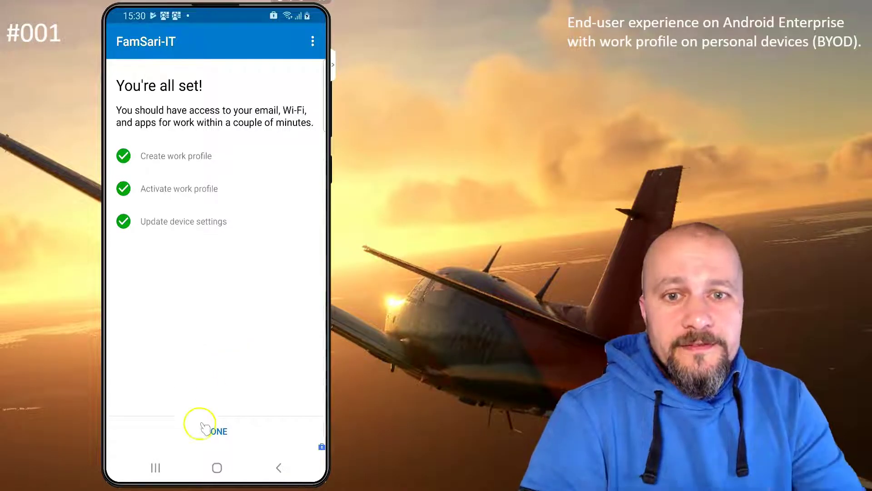
click(209, 402)
click(259, 435)
click(155, 467)
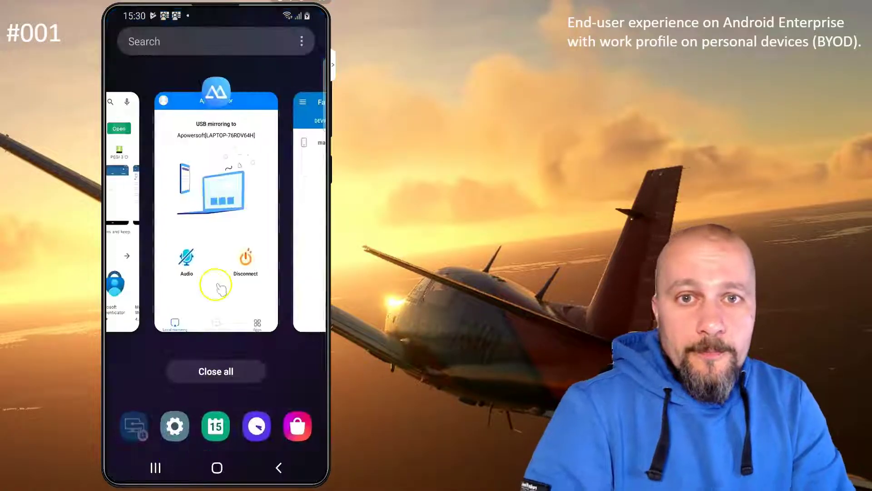
drag(300, 227, 299, 91)
drag(123, 228, 122, 91)
drag(288, 93, 186, 17)
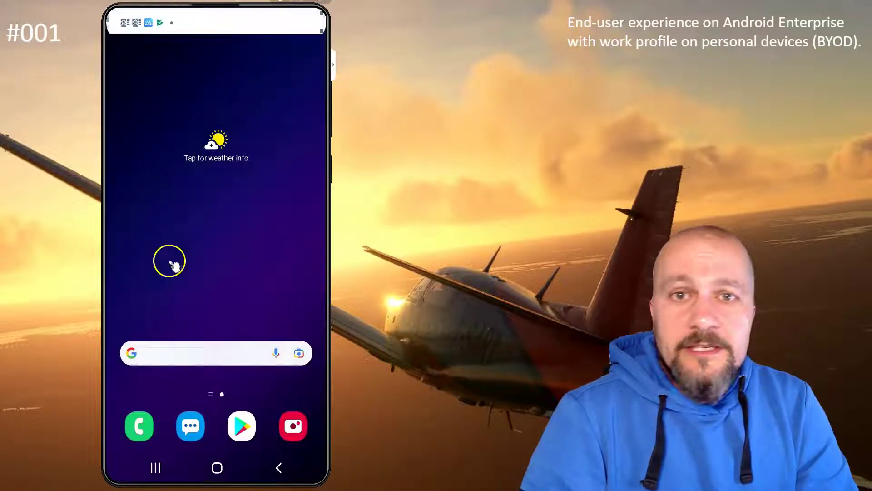
Lock the phone, then unlock it with its current PIN.
drag(188, 154, 185, 389)
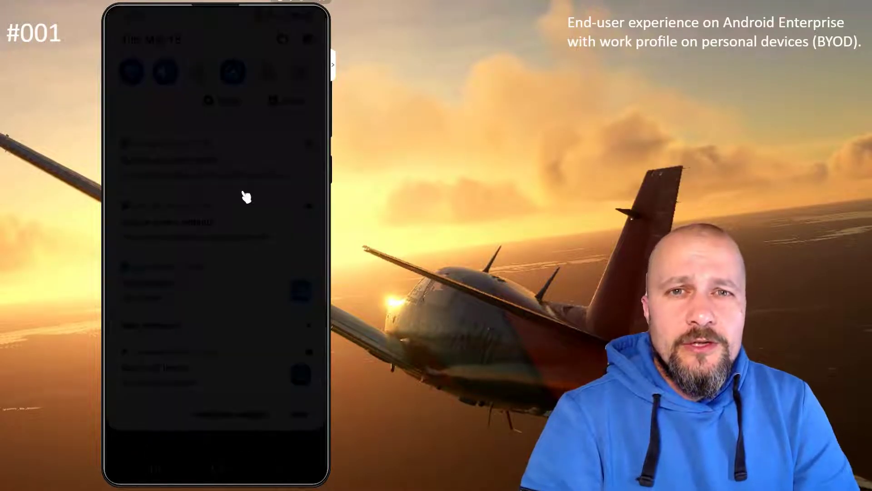
click(245, 197)
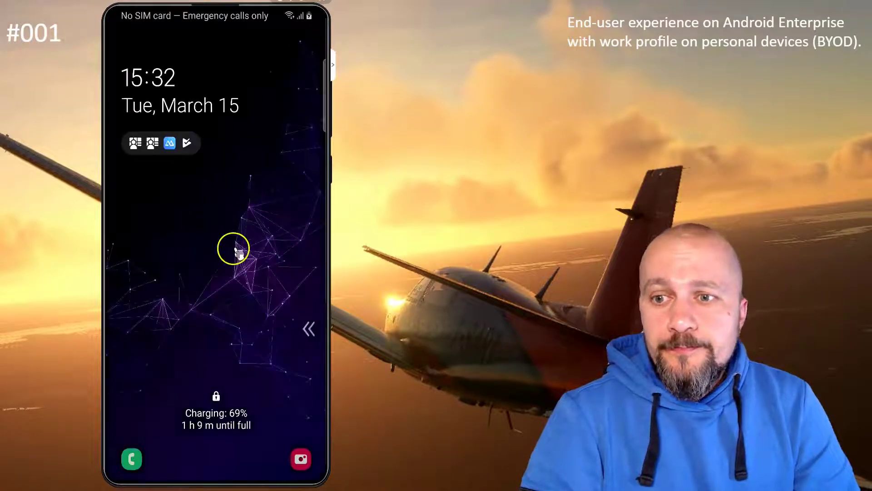
drag(224, 360, 243, 133)
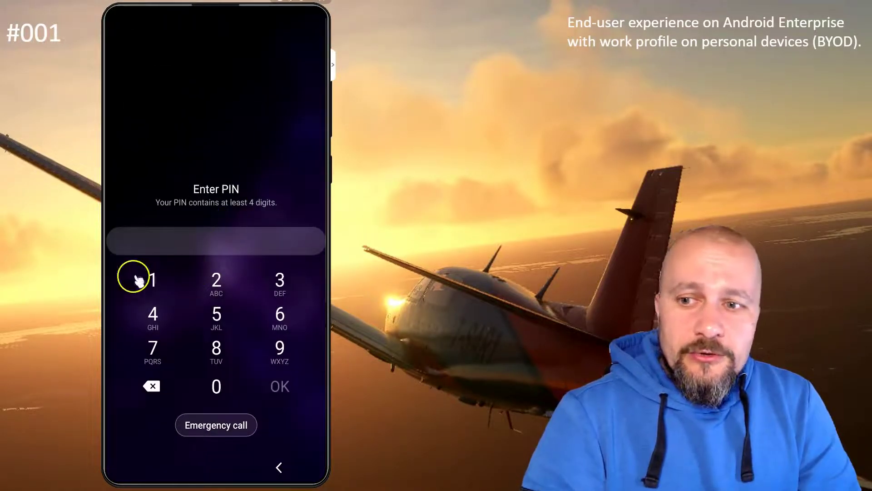
click(154, 284)
click(220, 284)
click(278, 281)
click(153, 315)
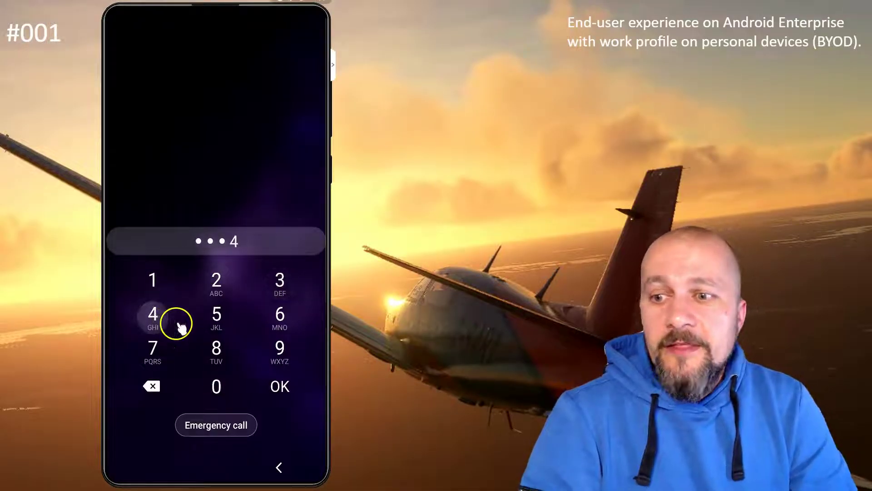
click(278, 386)
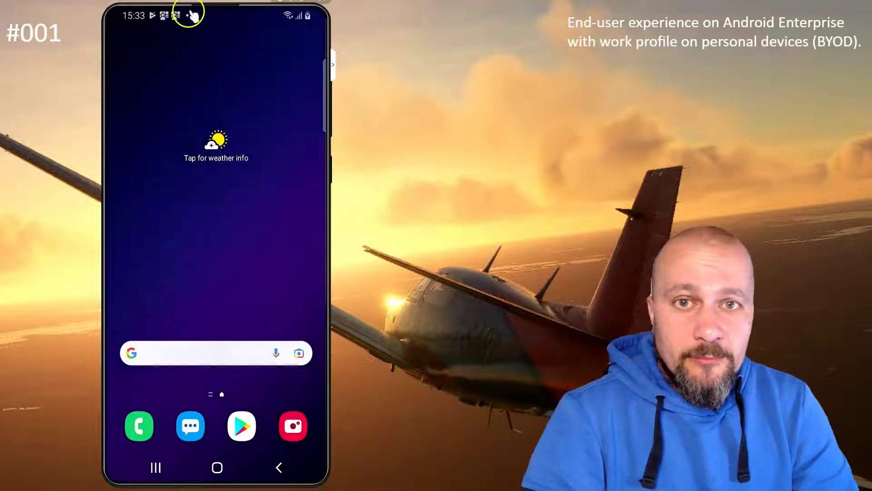
Open the Update device settings notification and confirm the current device PIN.
drag(185, 16, 179, 404)
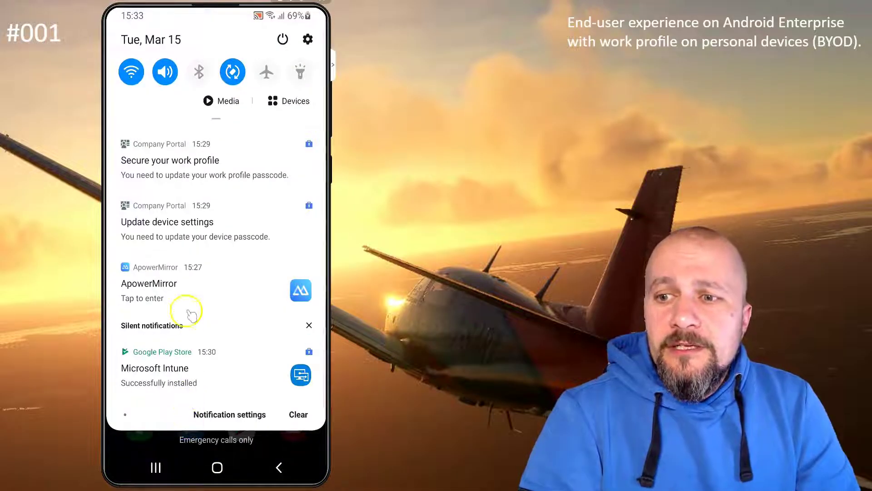
click(188, 228)
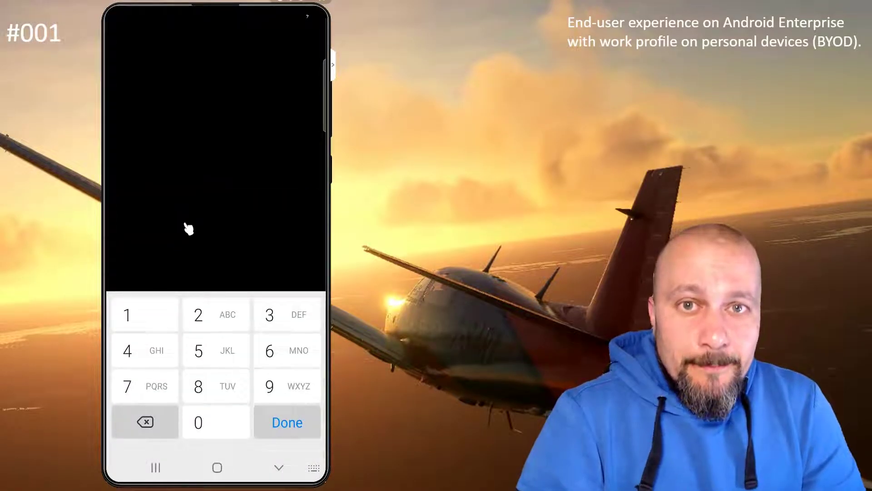
click(150, 312)
click(201, 313)
click(286, 316)
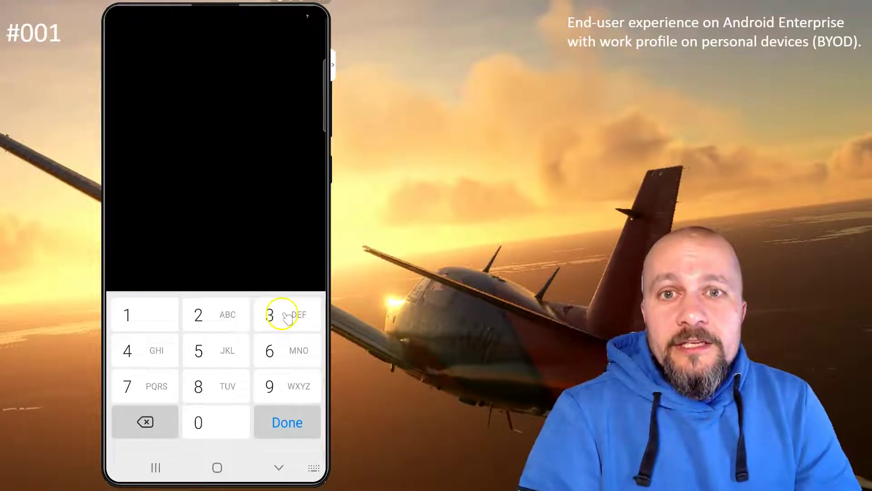
click(130, 349)
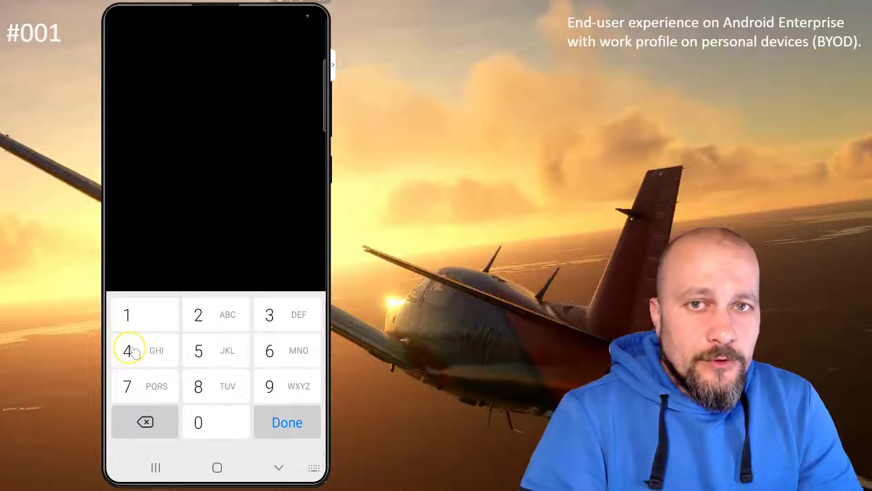
click(287, 423)
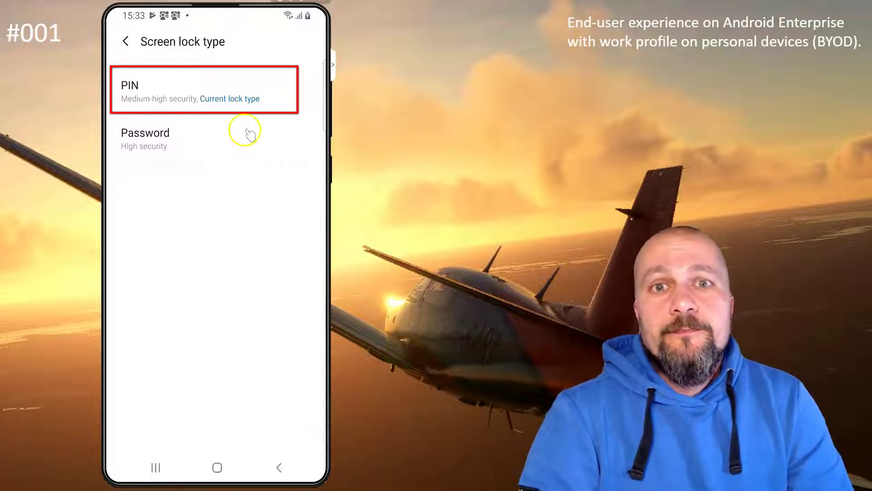
Choose PIN as the screen lock type and enter a new six-digit PIN.
click(243, 100)
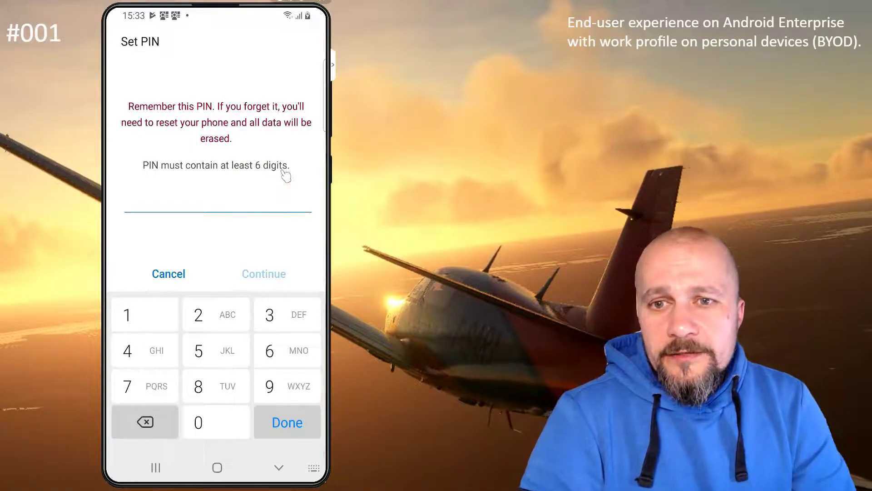
click(140, 396)
click(211, 394)
click(137, 353)
click(210, 353)
click(220, 317)
click(220, 317)
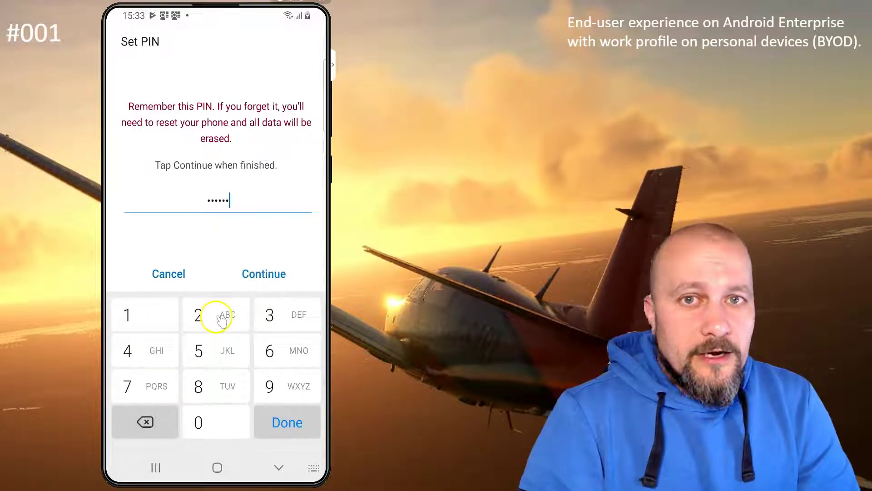
click(254, 274)
Re-enter the same six-digit PIN to confirm it.
click(142, 383)
click(201, 385)
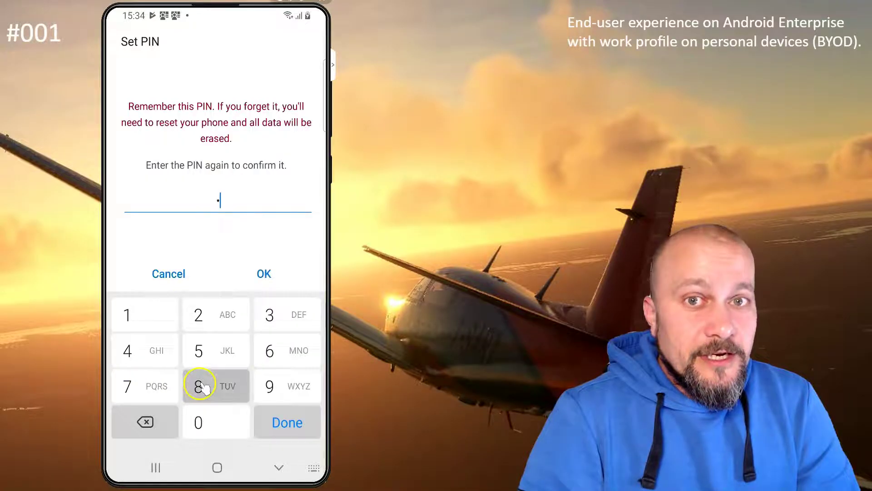
click(138, 349)
click(203, 350)
click(202, 317)
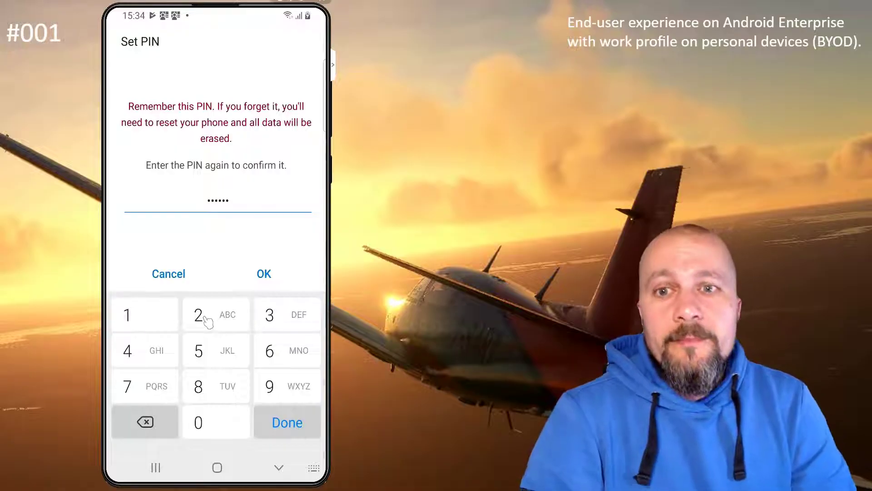
Save the new PIN, then attempt an unlock that gets rejected.
click(264, 275)
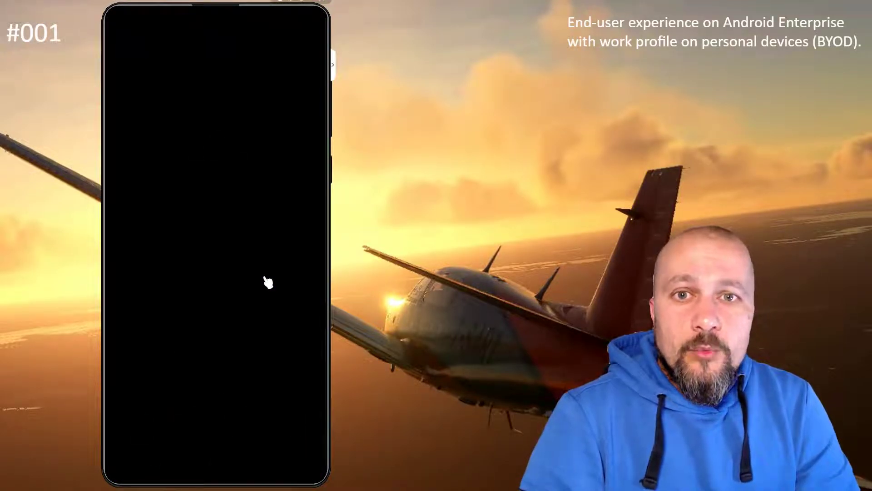
click(268, 282)
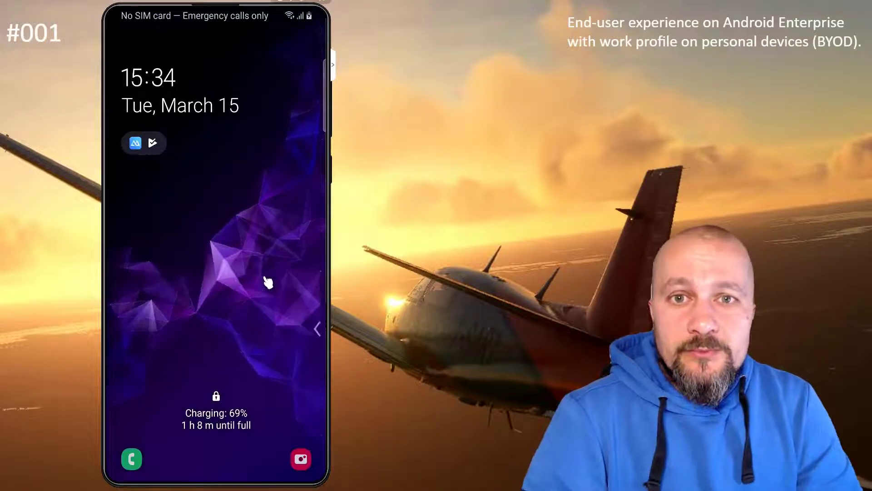
drag(253, 370, 245, 133)
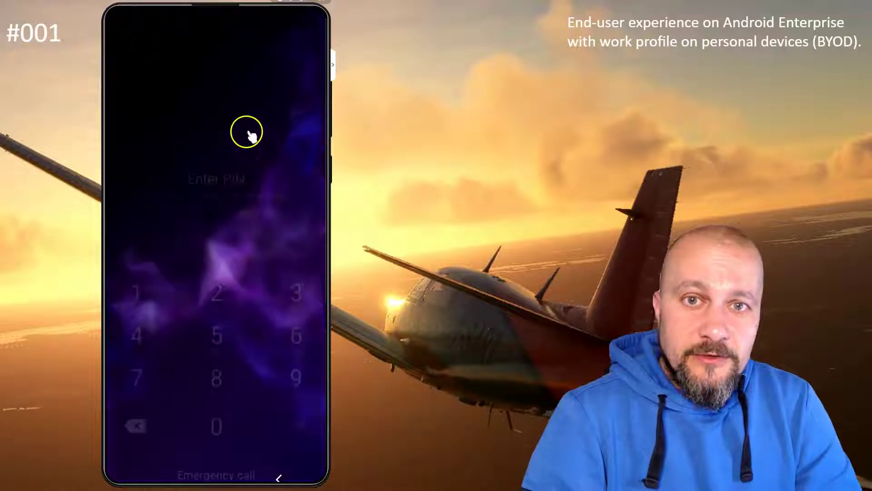
click(164, 280)
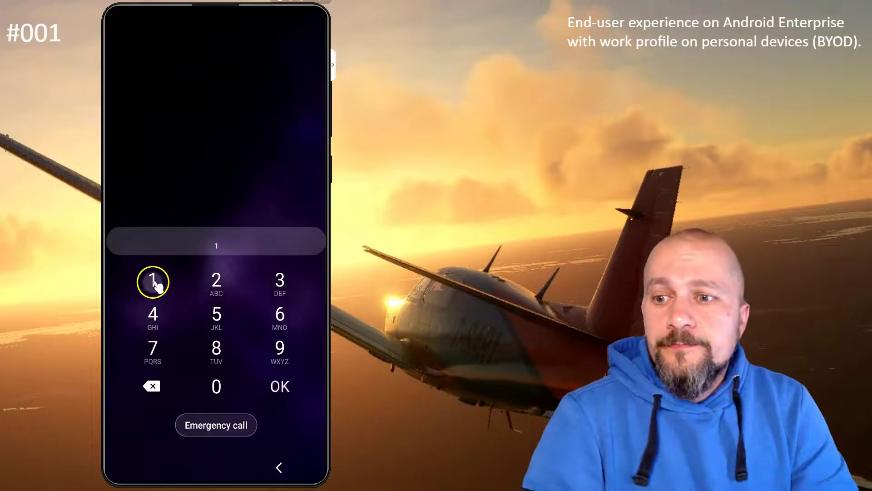
click(218, 281)
click(279, 281)
click(153, 313)
click(282, 385)
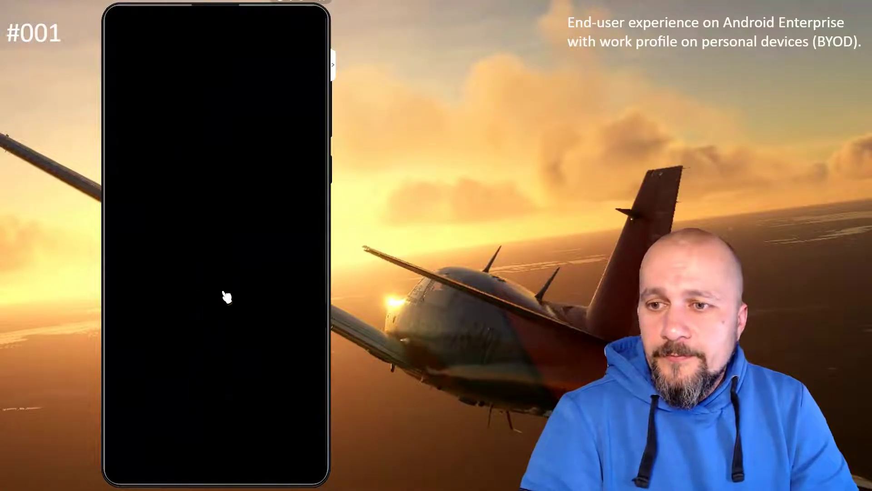
Unlock the phone with the new six-digit PIN.
click(224, 360)
drag(223, 360, 206, 214)
click(173, 349)
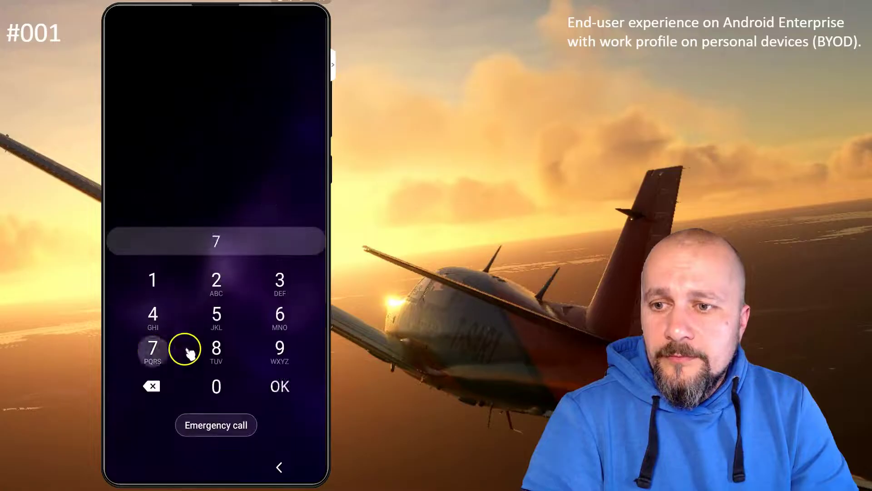
click(216, 349)
click(179, 321)
click(202, 318)
click(155, 282)
click(220, 287)
click(280, 384)
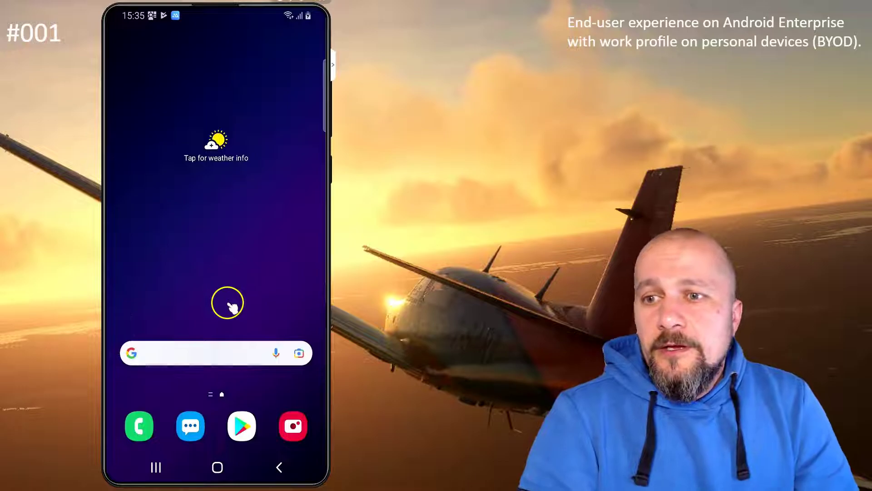
Open the app drawer's Work tab to list the work profile apps.
drag(227, 304, 219, 65)
click(263, 436)
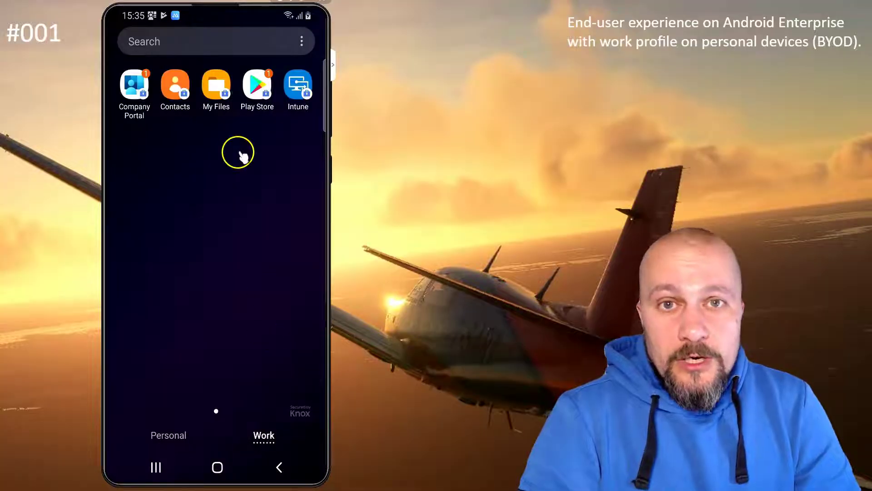
Open the Secure your work profile notification and confirm it with the device PIN.
drag(152, 20, 171, 352)
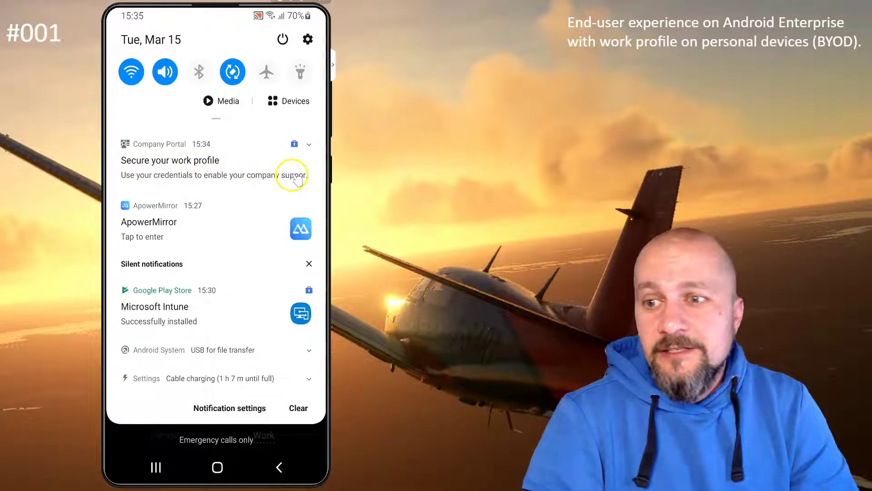
click(307, 145)
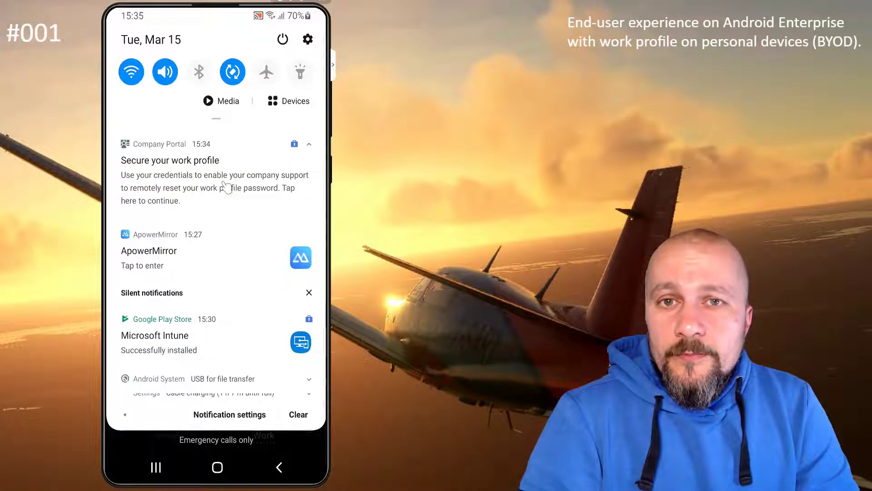
click(226, 186)
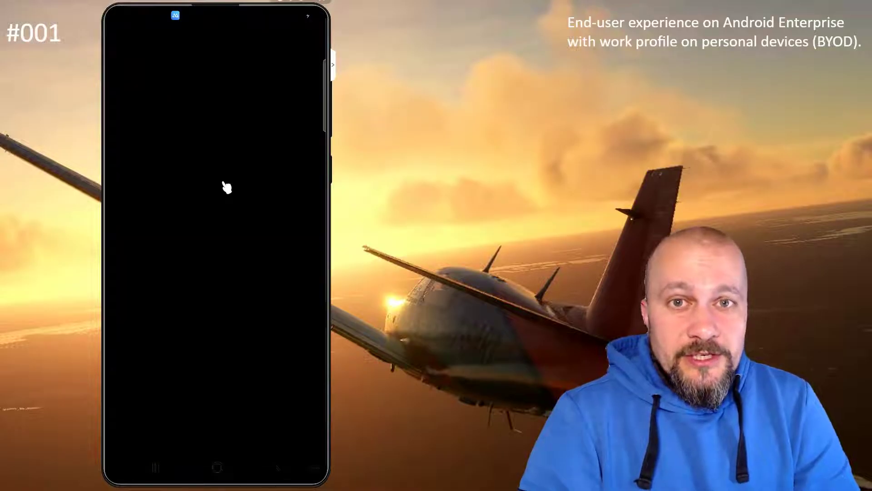
click(166, 360)
click(146, 387)
click(210, 386)
click(134, 349)
click(205, 351)
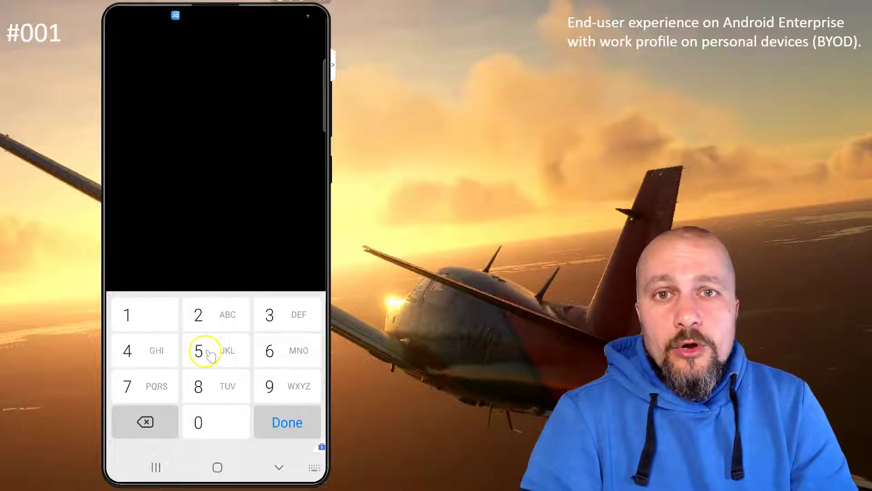
click(146, 312)
click(213, 314)
click(282, 422)
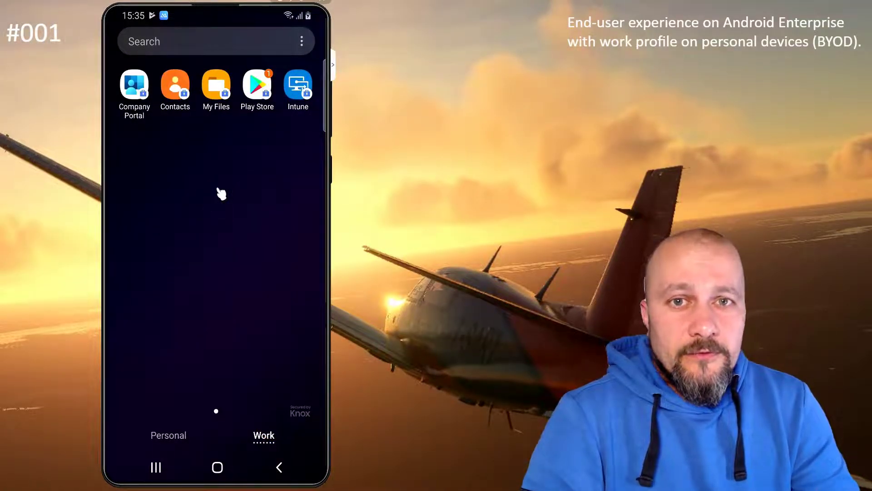
Check that Use one lock is on in Work profile settings, then go home.
drag(238, 13, 230, 343)
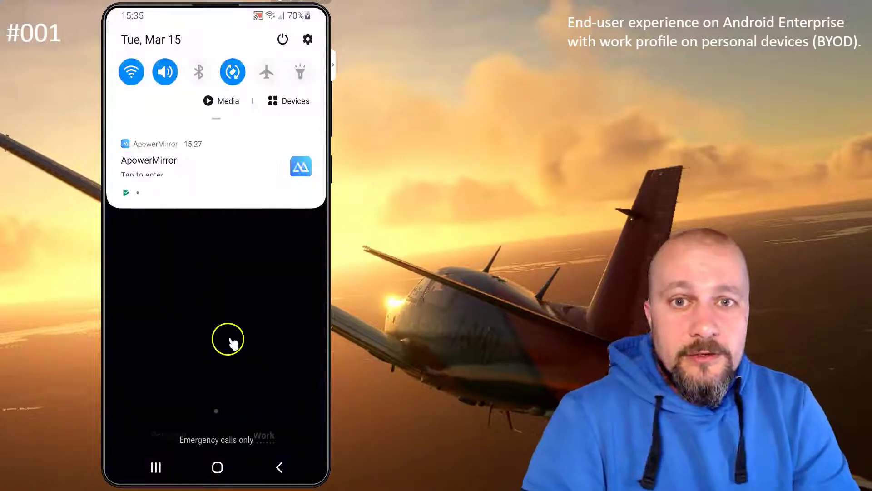
drag(236, 15, 241, 484)
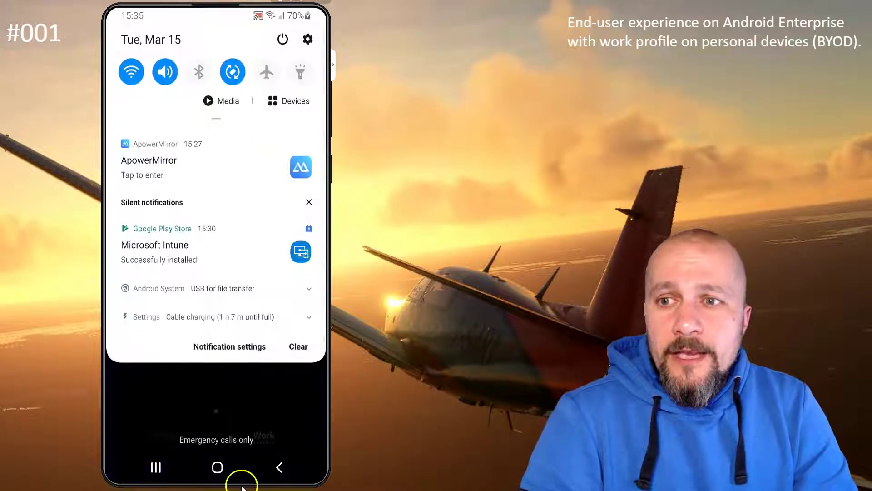
click(308, 40)
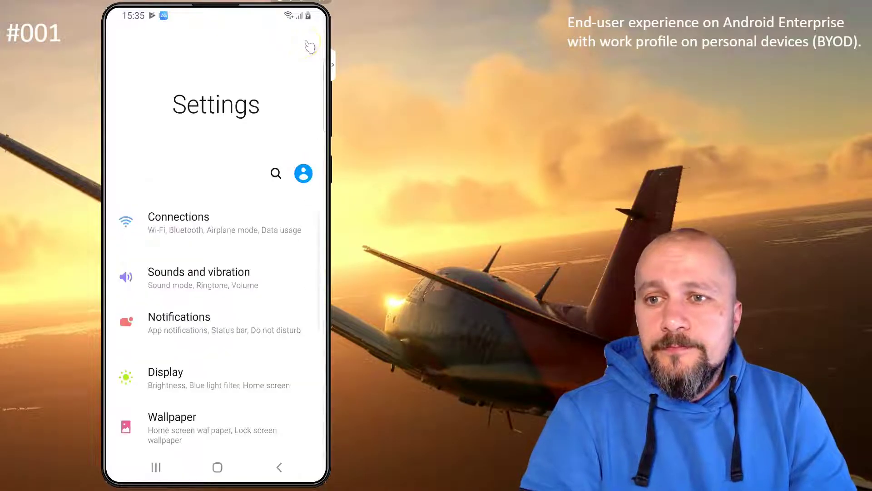
click(275, 173)
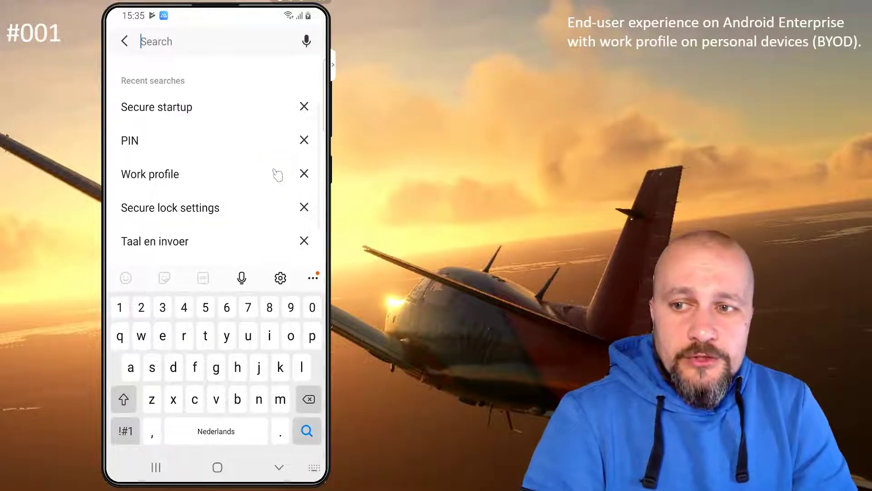
click(142, 176)
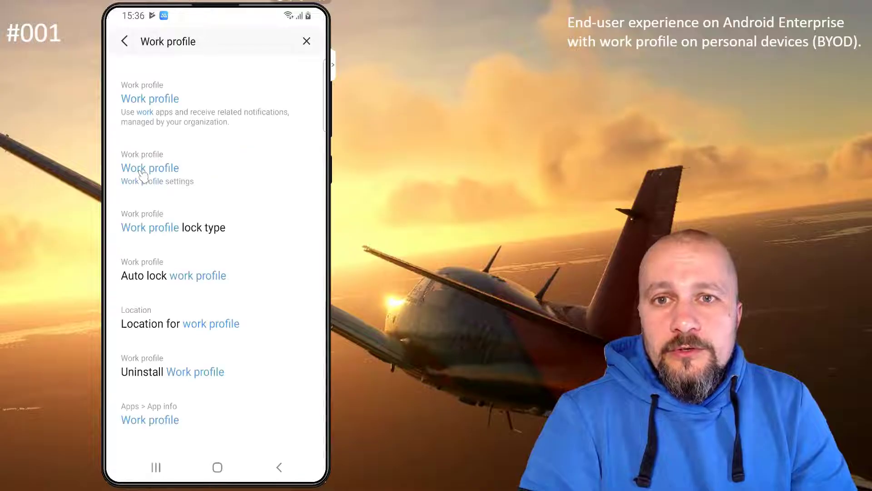
click(184, 177)
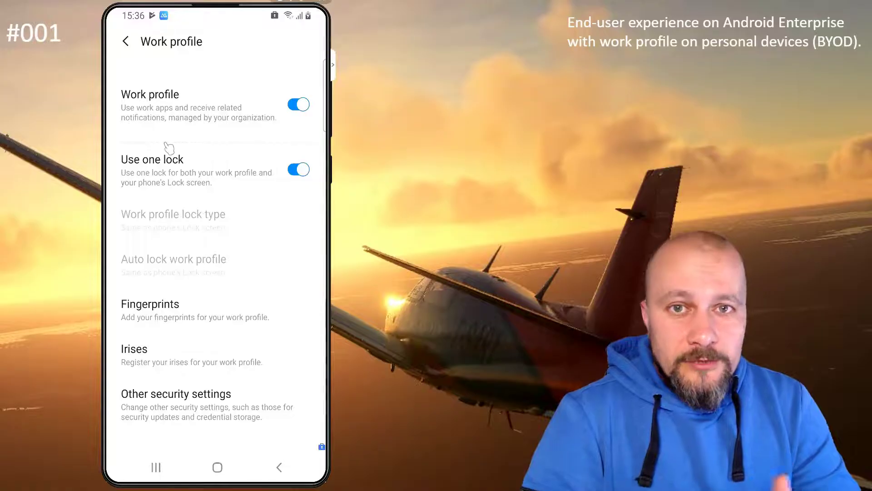
click(217, 468)
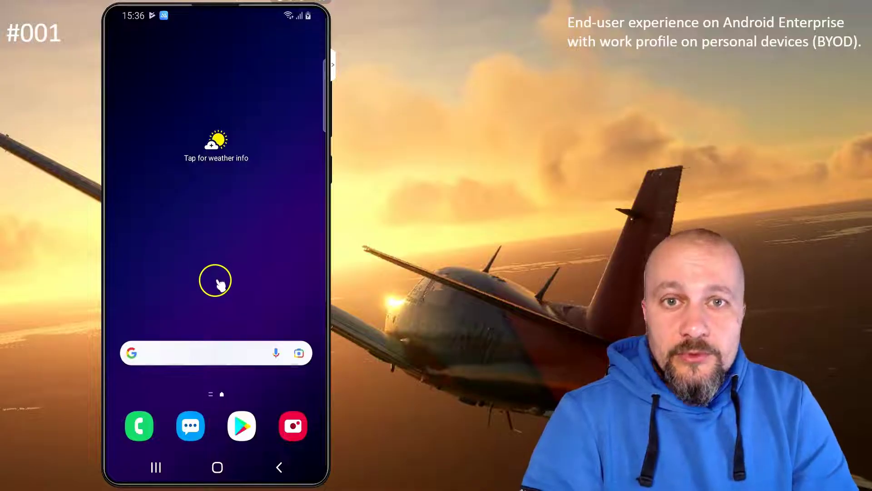
Swipe up to open the app drawer on the Work tab.
drag(216, 277, 218, 80)
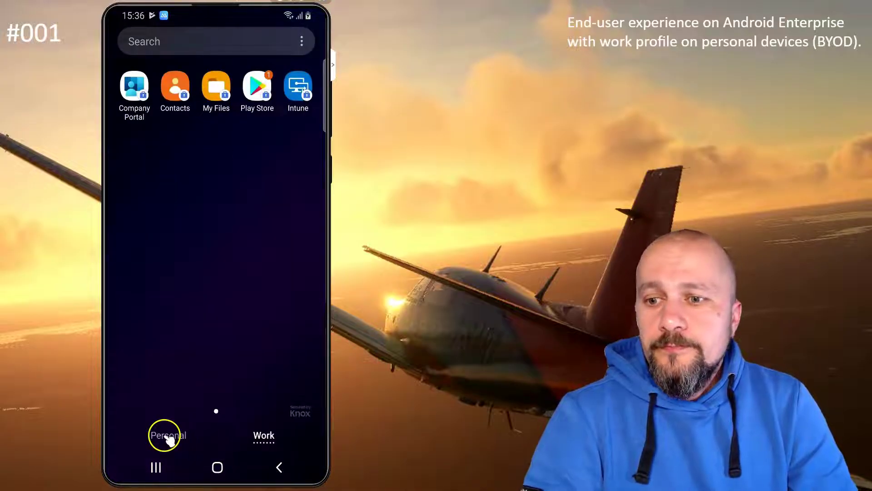
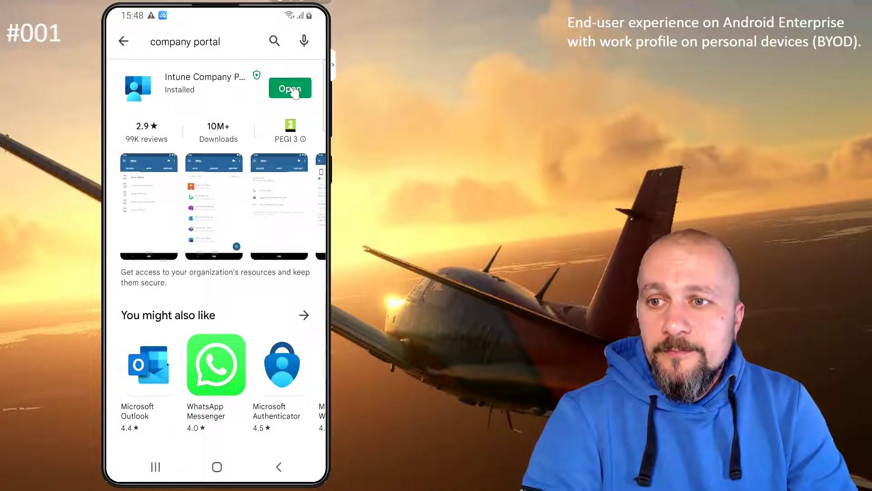
Open Company Portal and sign in with the work e-mail address and password.
click(291, 89)
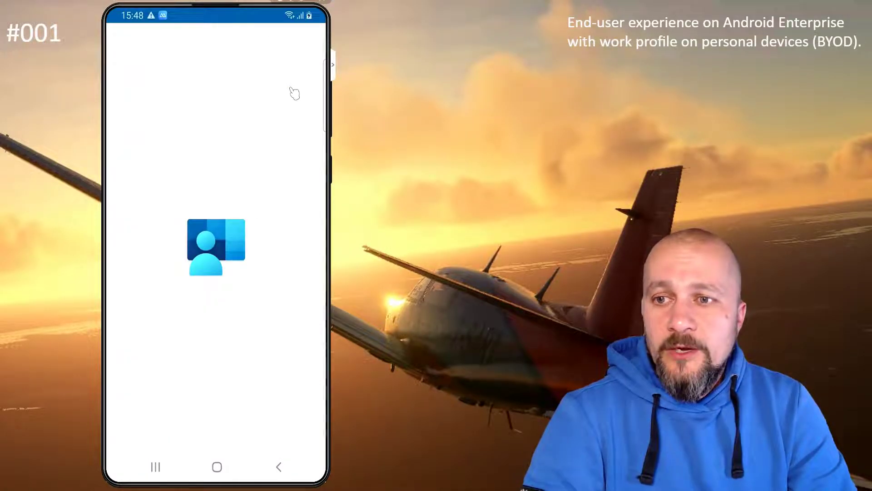
click(220, 317)
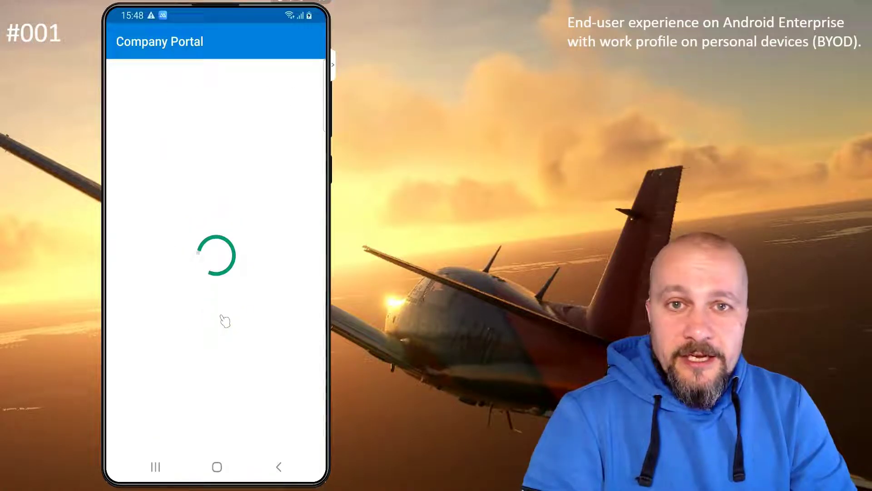
key(Return)
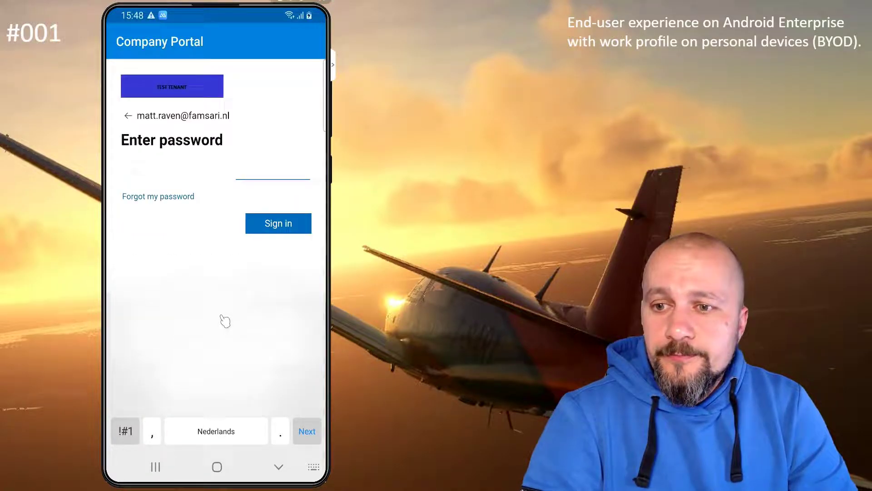
click(271, 436)
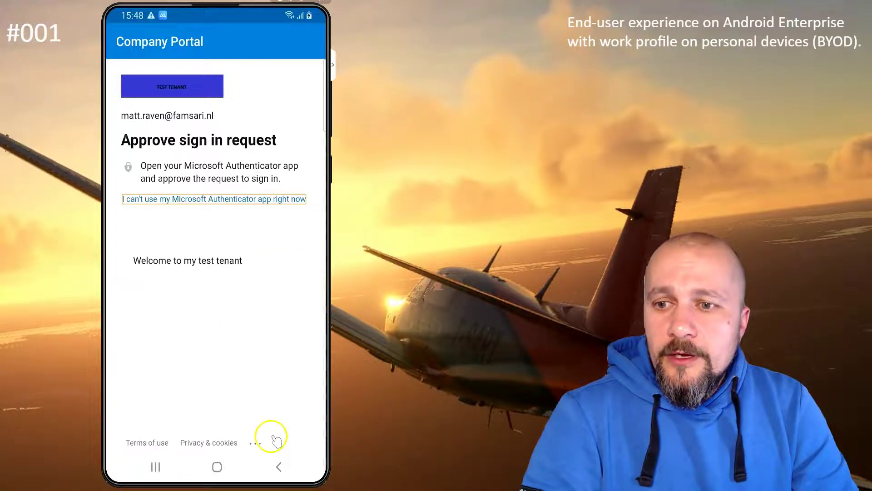
Begin access setup and accept creating the work profile.
click(288, 433)
click(289, 434)
click(200, 423)
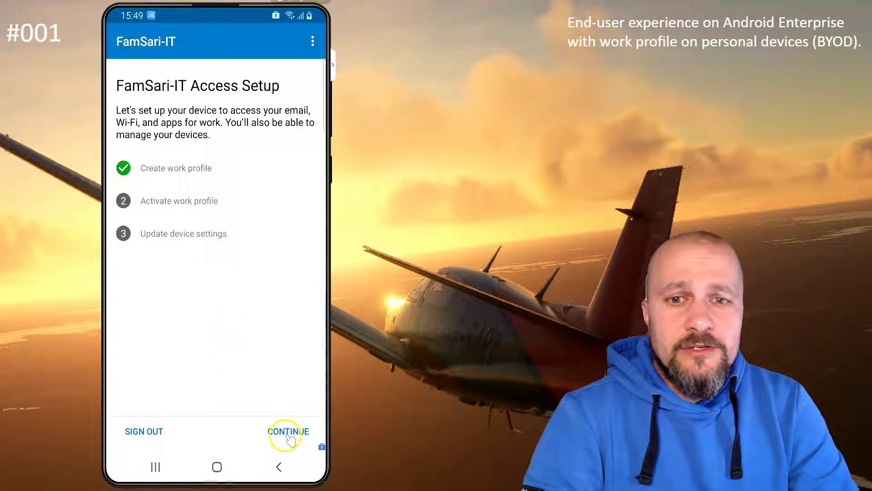
Activate the work profile and finish the remaining Company Portal setup steps.
click(288, 433)
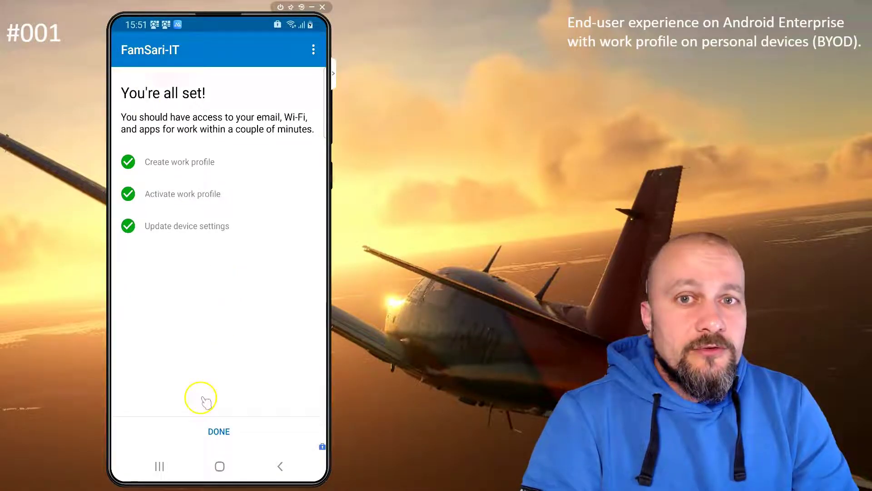
click(222, 439)
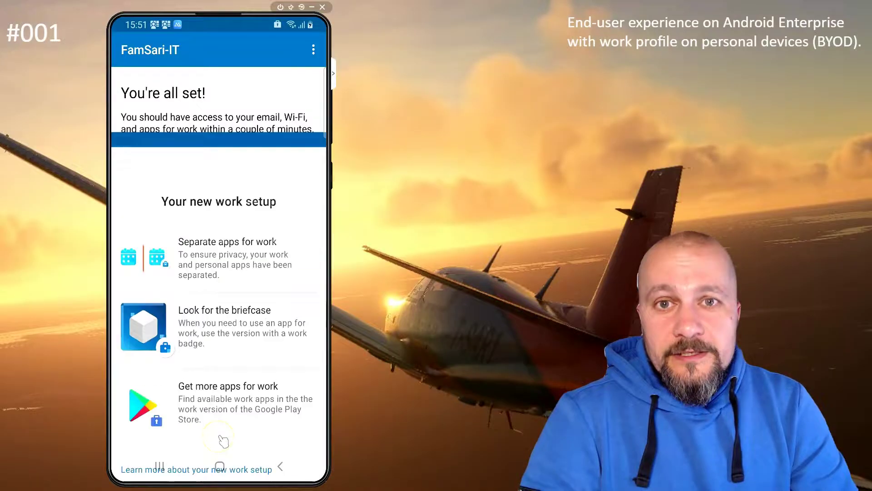
click(224, 403)
Dismiss the Google Play banner and show the passcode update notifications on the home screen.
click(263, 436)
click(220, 465)
drag(170, 29, 174, 255)
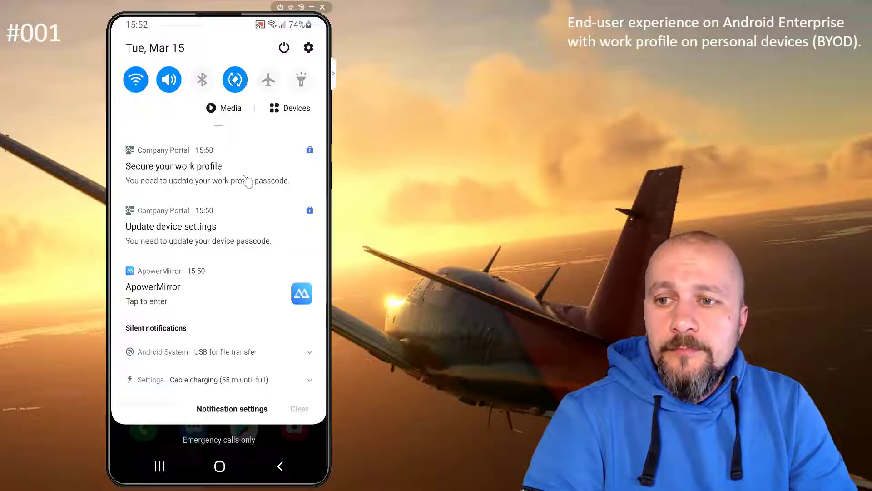
Follow the Secure your work profile notification and unlock the phone with the device PIN.
click(247, 181)
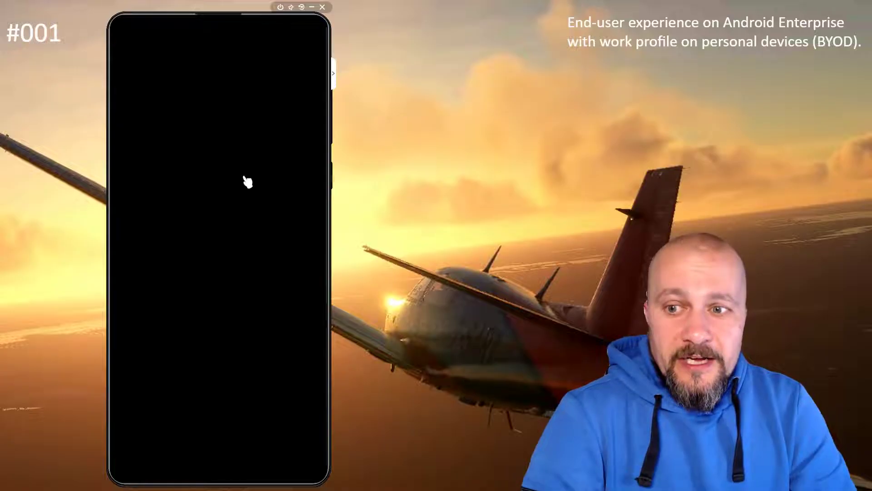
click(226, 294)
drag(228, 340, 278, 72)
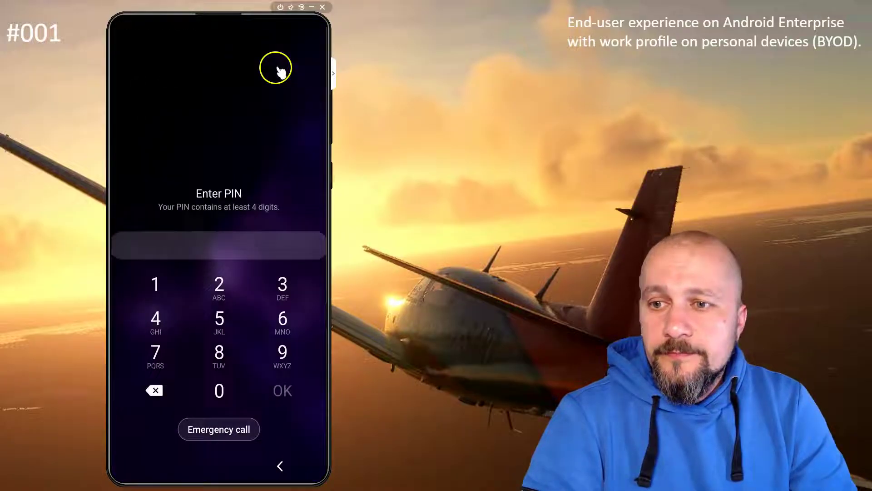
click(155, 282)
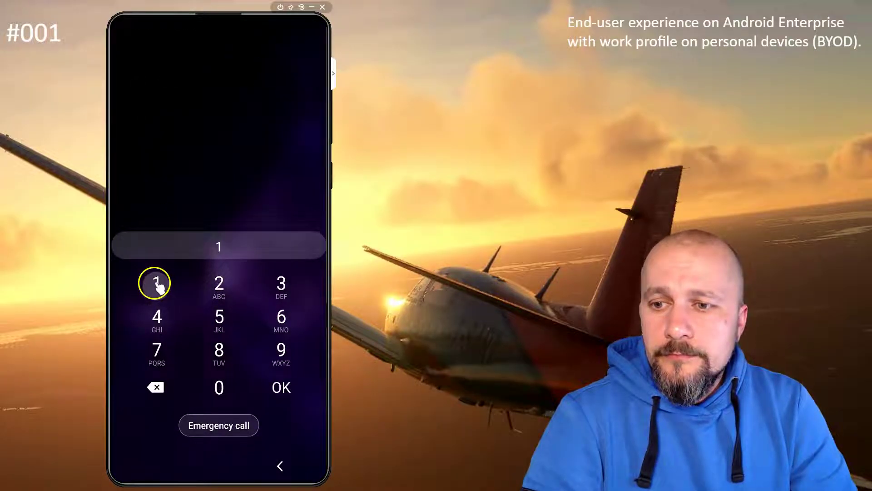
click(214, 287)
click(280, 285)
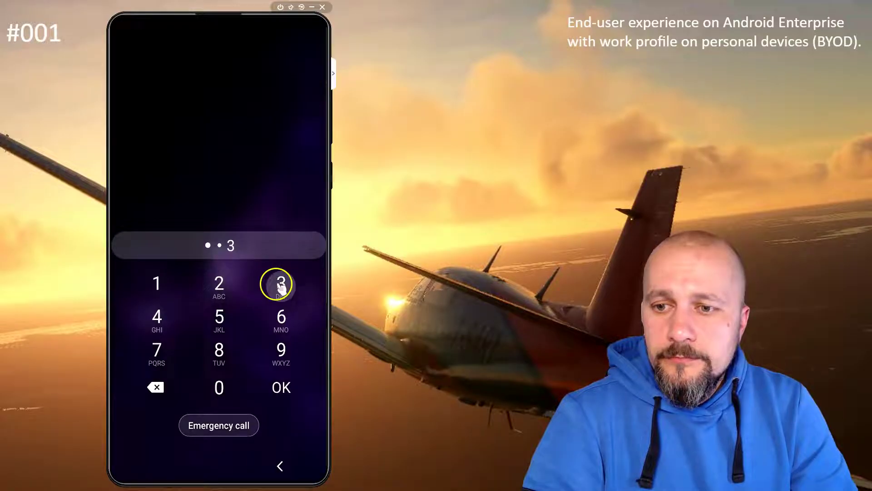
click(169, 323)
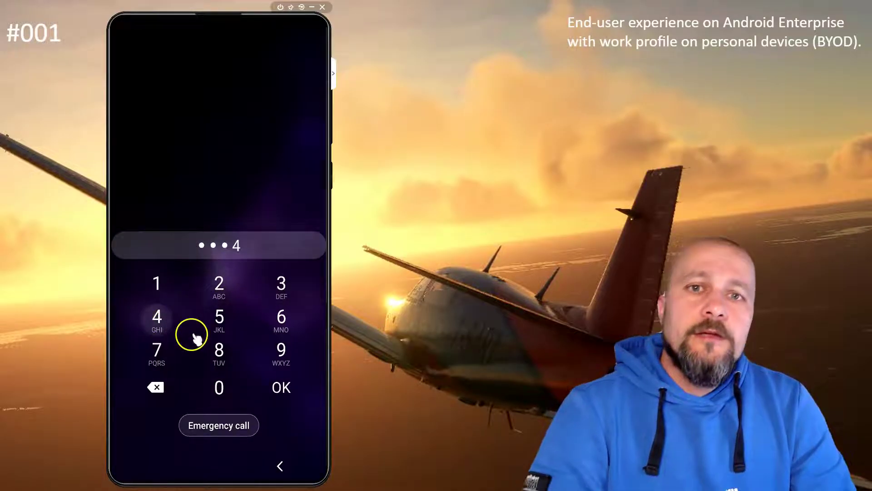
click(280, 389)
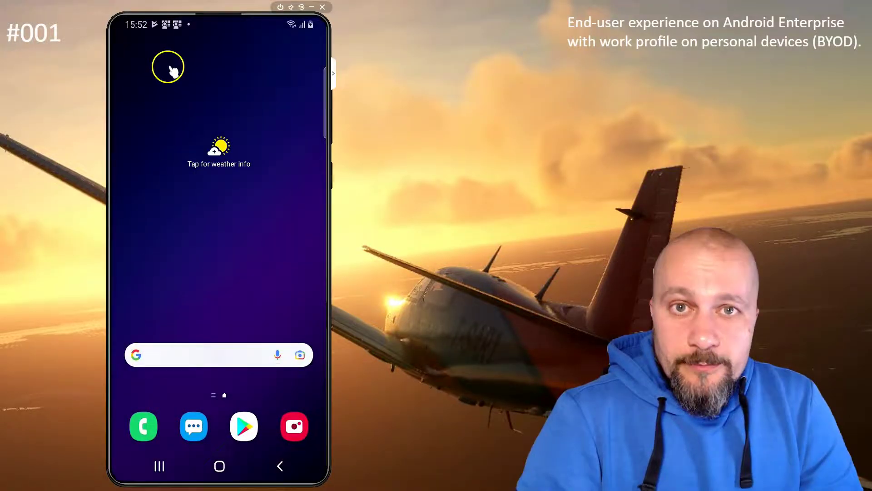
Open Secure your work profile and enter the device passcode to reach the work lock options.
drag(165, 23, 167, 254)
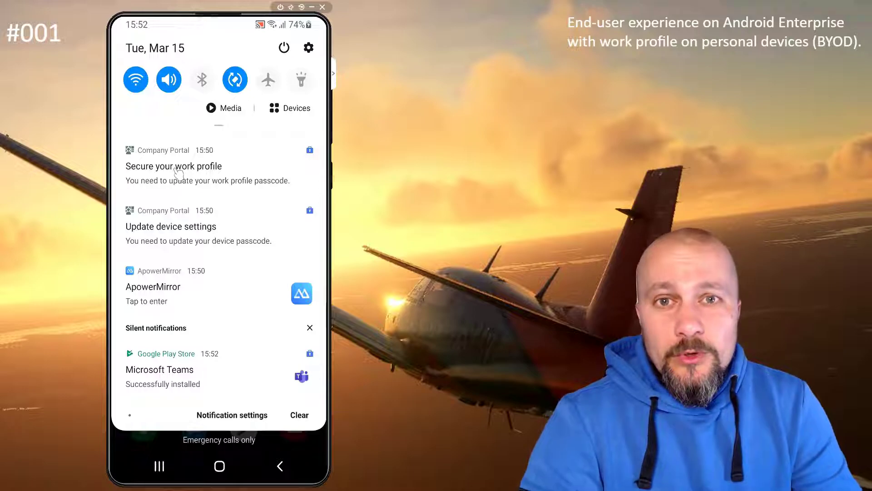
click(178, 173)
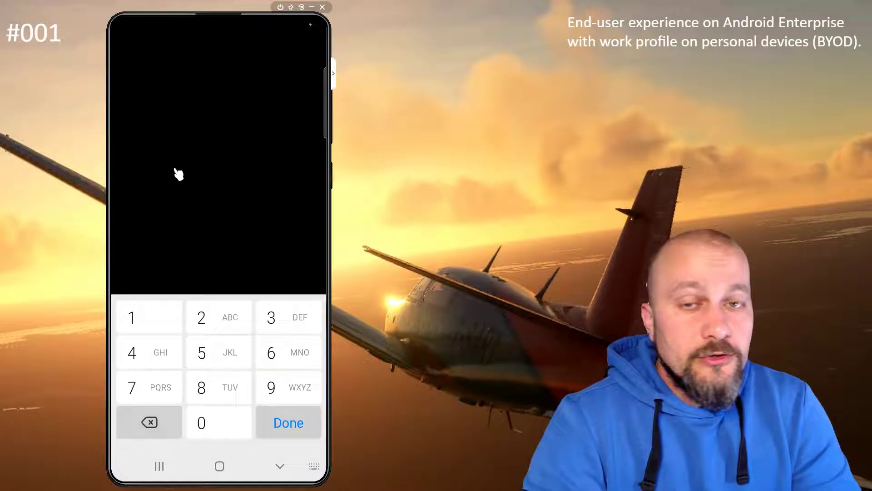
click(160, 324)
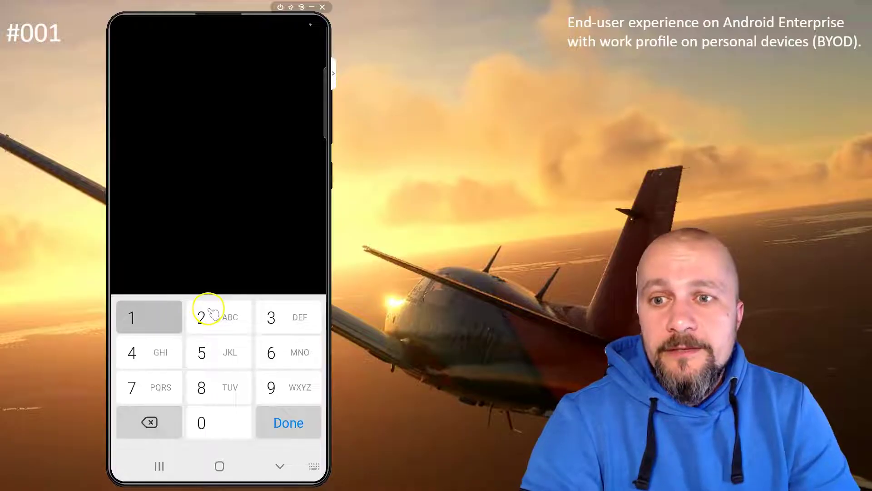
click(211, 315)
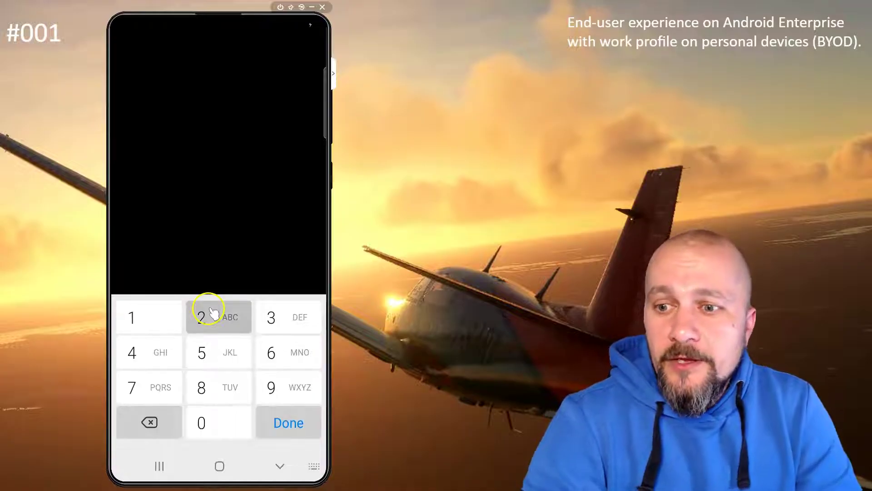
click(297, 317)
click(135, 349)
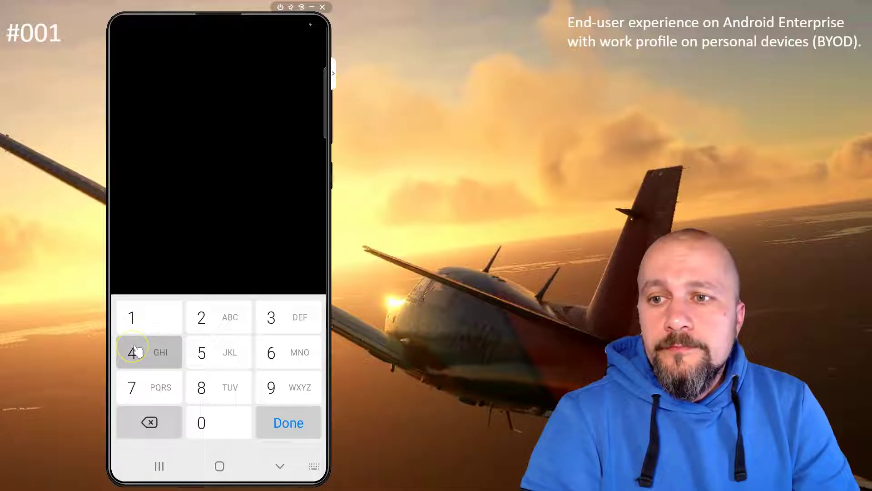
click(296, 429)
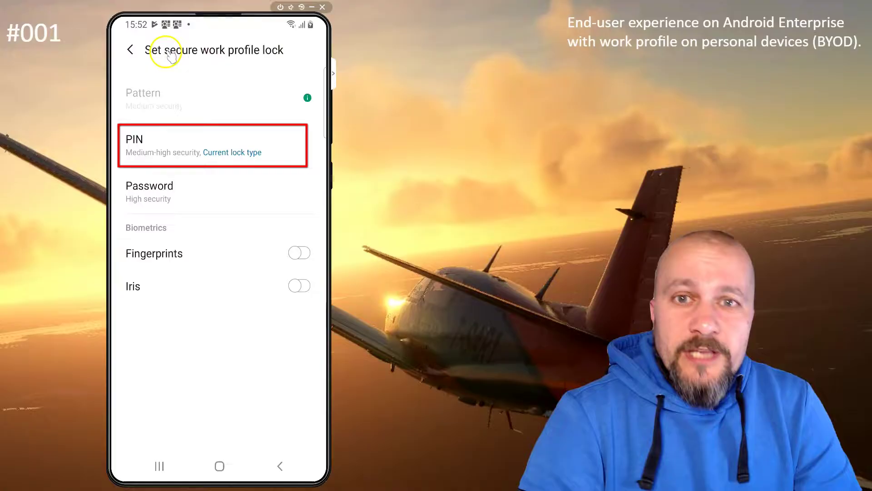
Choose PIN as the work profile lock, then enter and confirm a new work PIN.
click(159, 153)
click(143, 386)
click(218, 385)
click(219, 354)
click(148, 316)
click(219, 318)
click(286, 417)
click(166, 392)
click(223, 396)
click(150, 354)
click(150, 316)
click(217, 318)
click(217, 384)
click(288, 422)
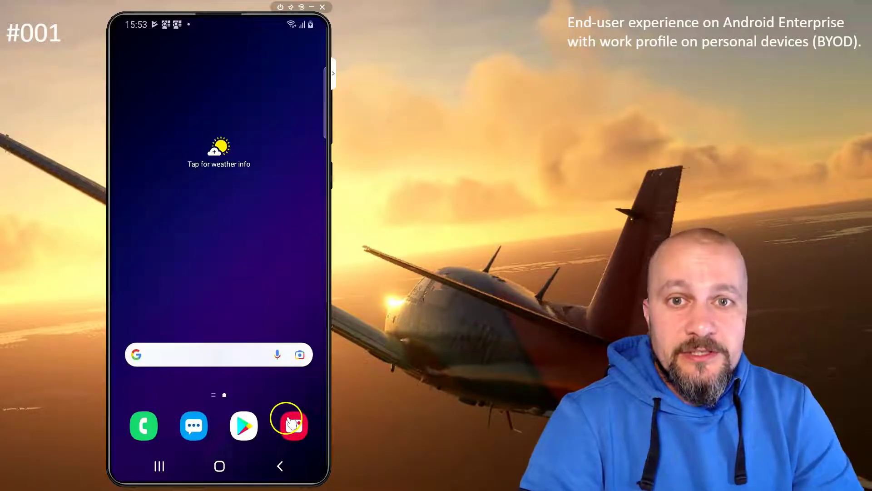
Unlock the phone with its device PIN and show the Company Portal sign-in notification.
click(265, 396)
drag(263, 340, 233, 118)
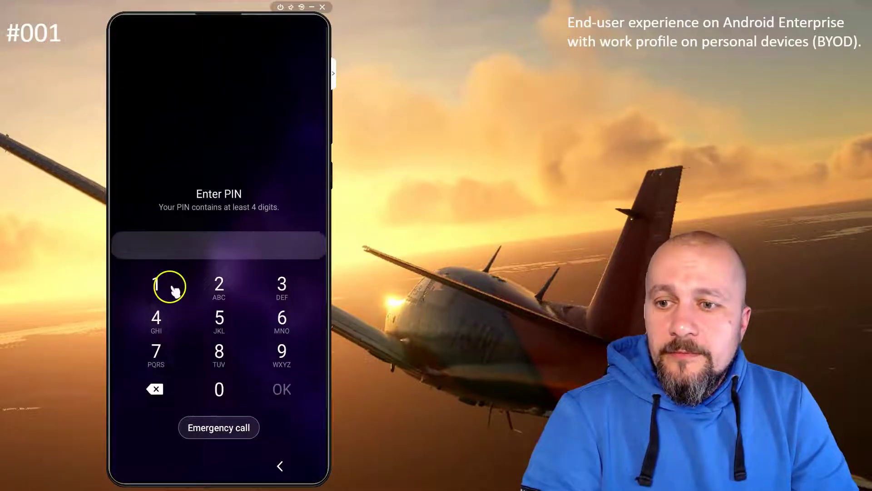
click(159, 286)
click(227, 286)
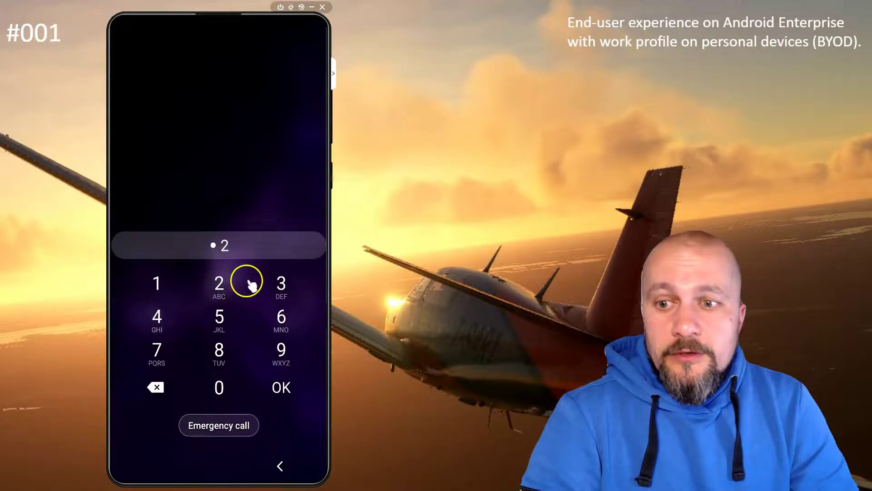
click(281, 284)
click(157, 318)
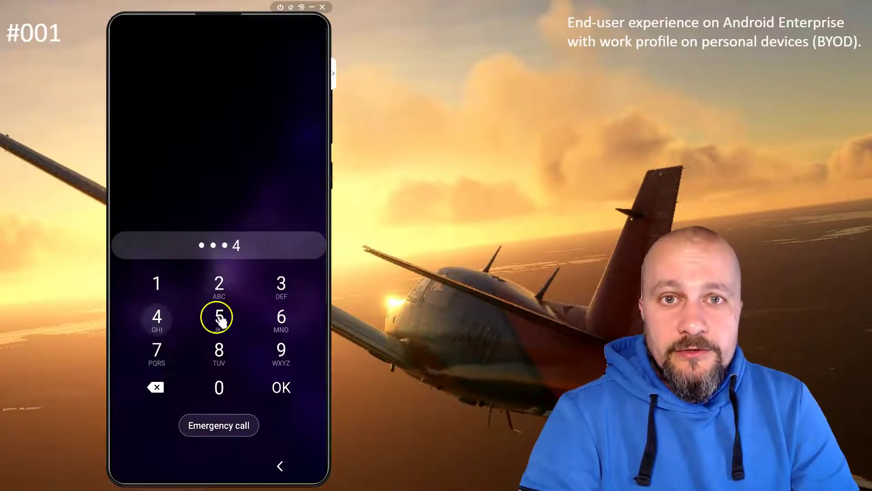
click(282, 387)
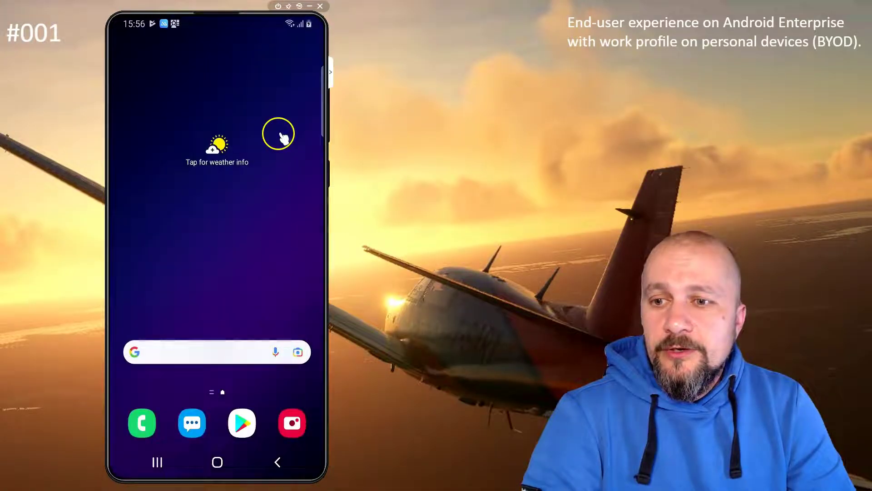
drag(267, 34, 271, 402)
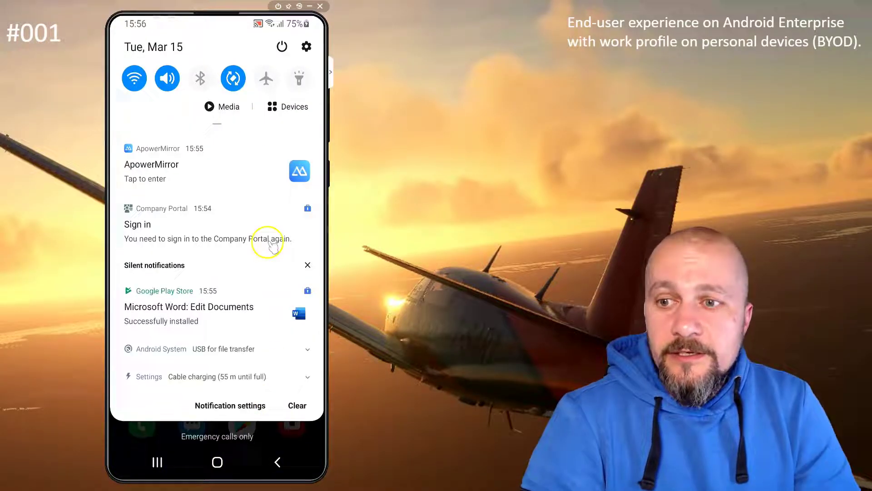
Search Settings for Work profile and change Auto lock work profile to After 5 minutes.
click(307, 46)
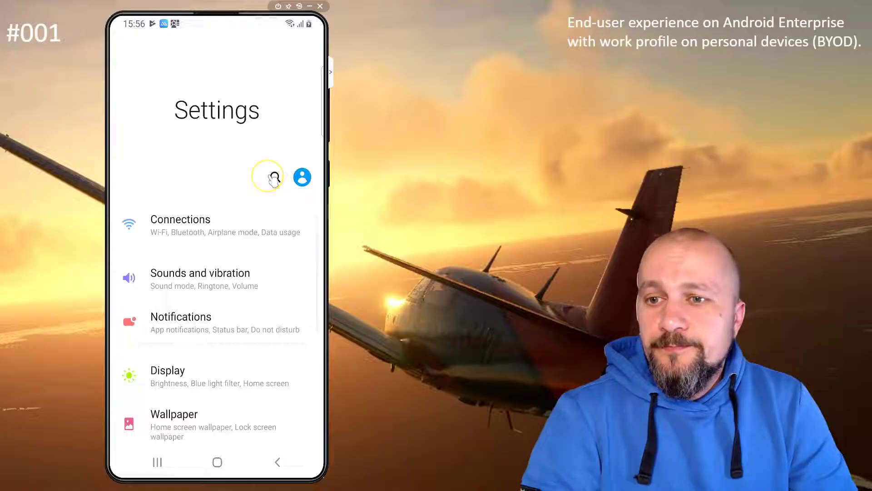
click(275, 177)
click(173, 113)
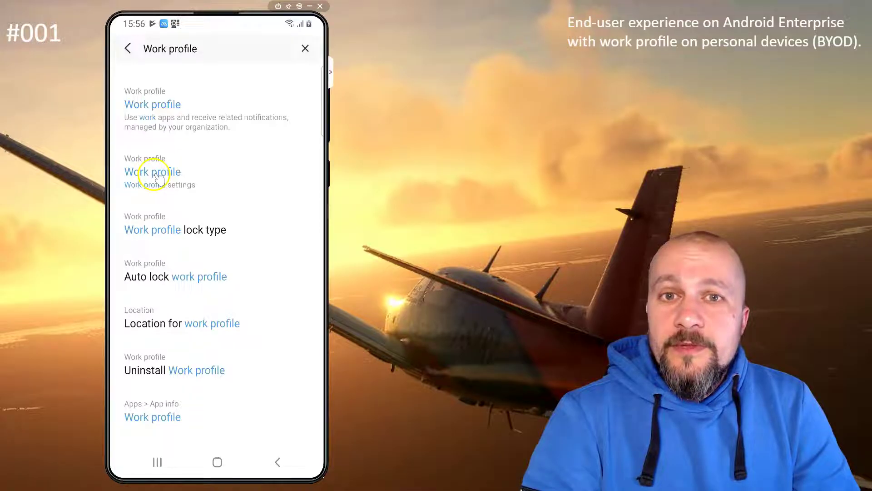
click(158, 178)
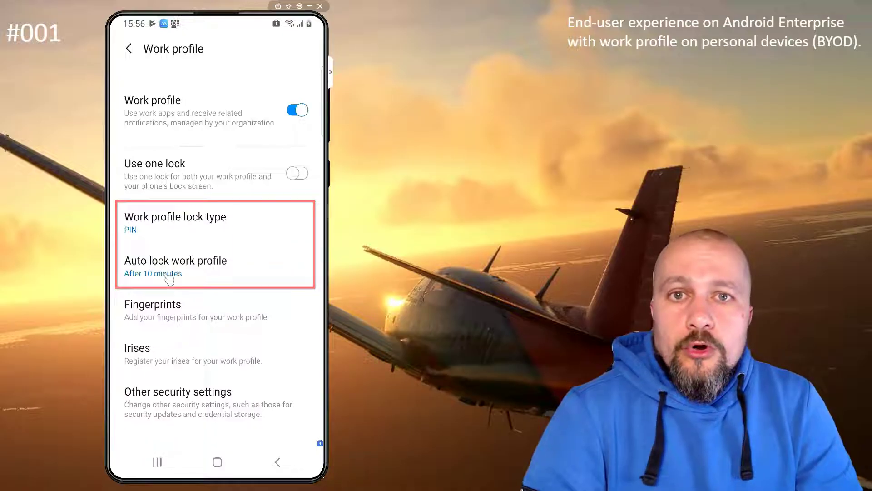
click(169, 278)
click(136, 93)
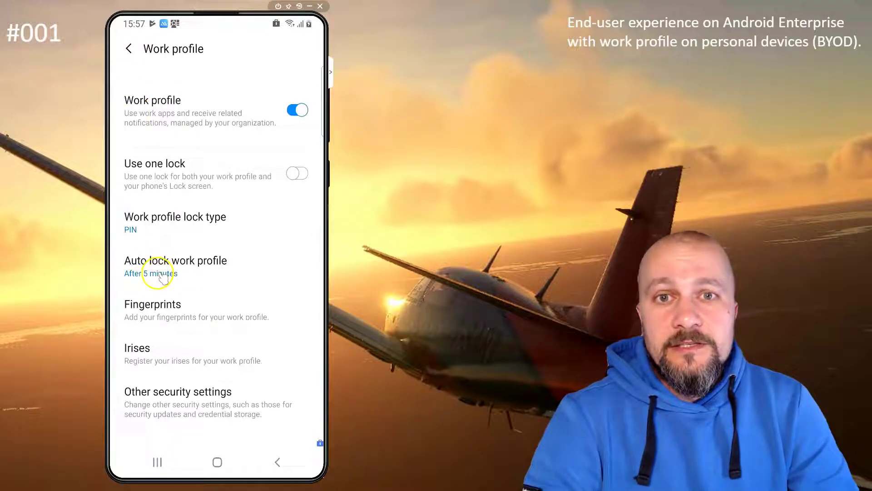
click(129, 49)
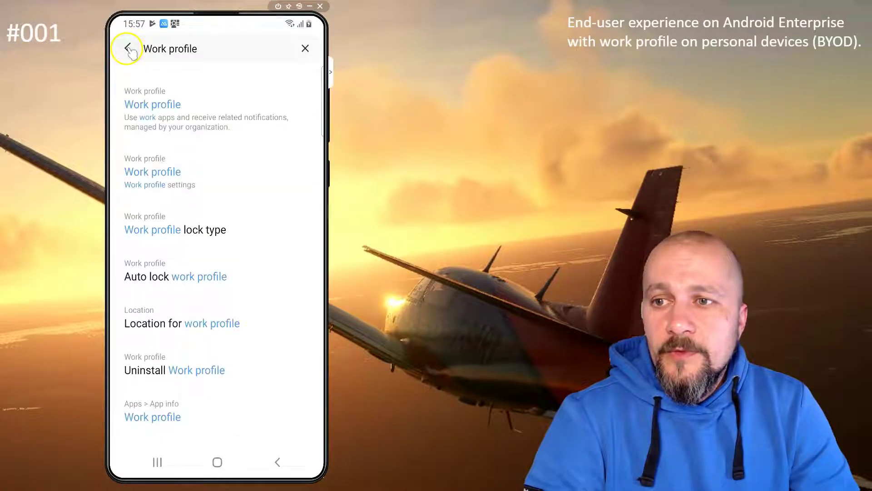
click(129, 49)
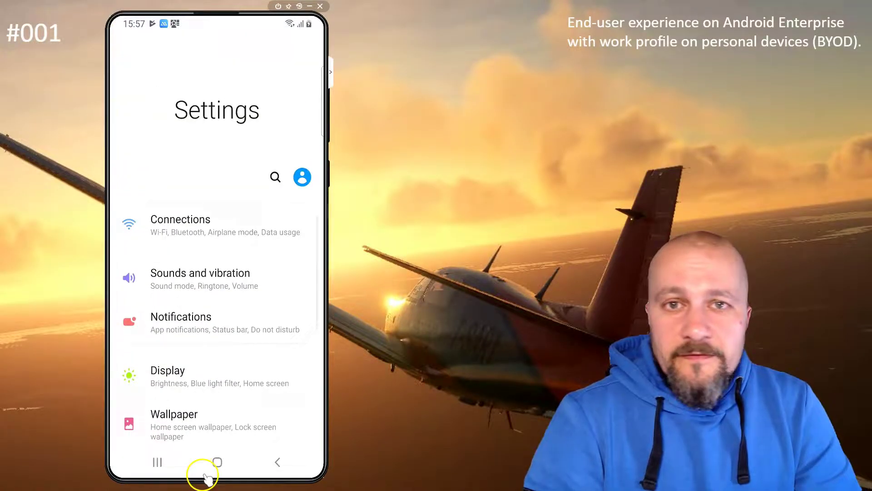
Return to the home screen, then wake the phone and unlock it with the four-digit device PIN.
click(218, 462)
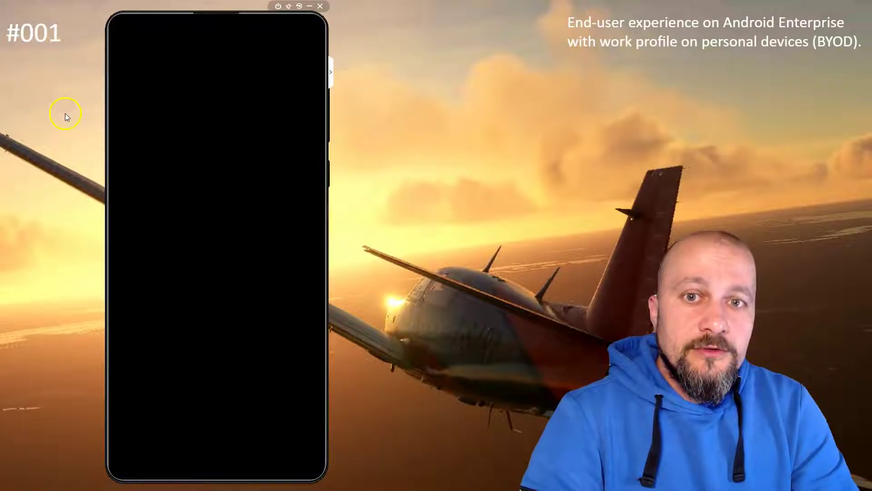
double_click(239, 327)
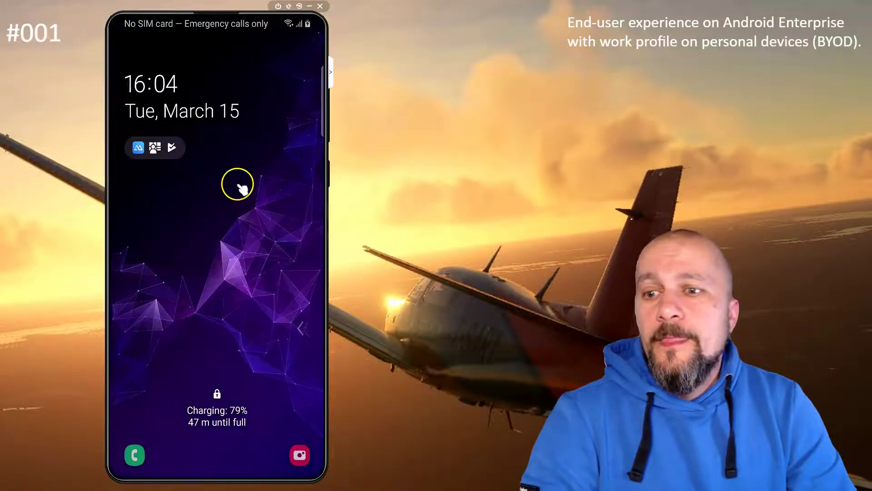
drag(236, 273, 233, 156)
click(151, 282)
click(218, 282)
click(273, 277)
click(155, 313)
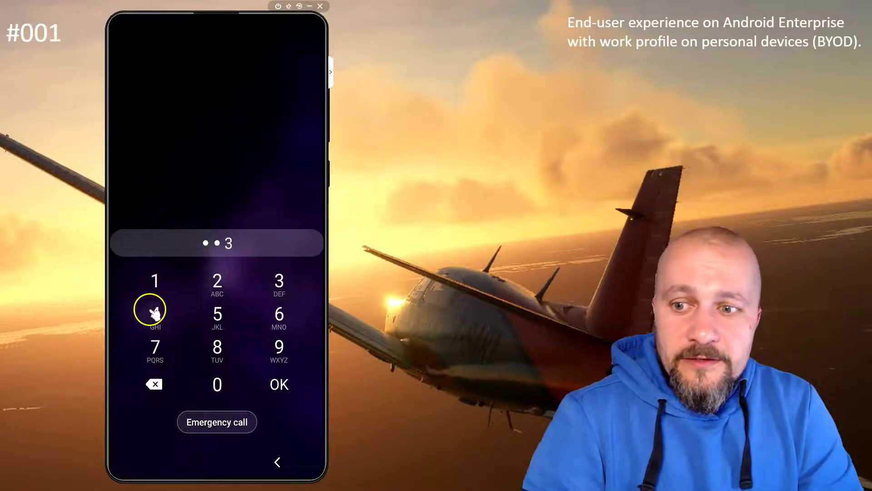
click(278, 386)
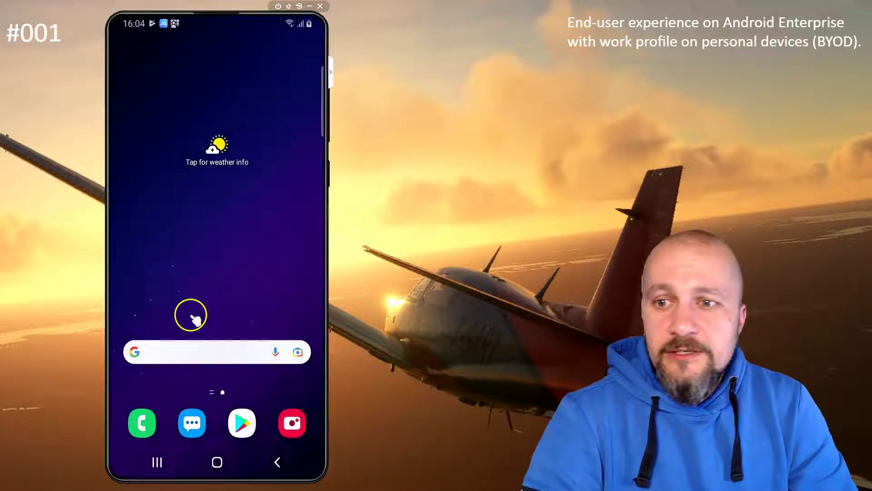
Launch the work-profile Company Portal from the app drawer's Work tab.
drag(193, 318, 179, 121)
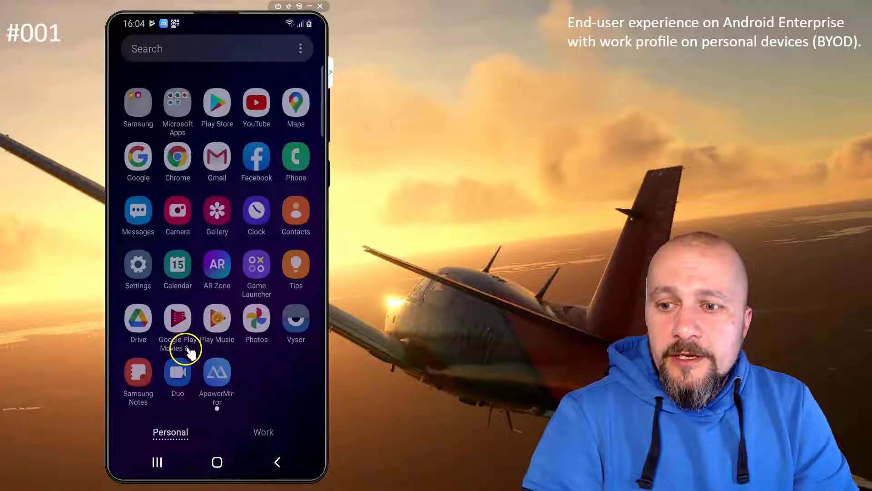
click(267, 435)
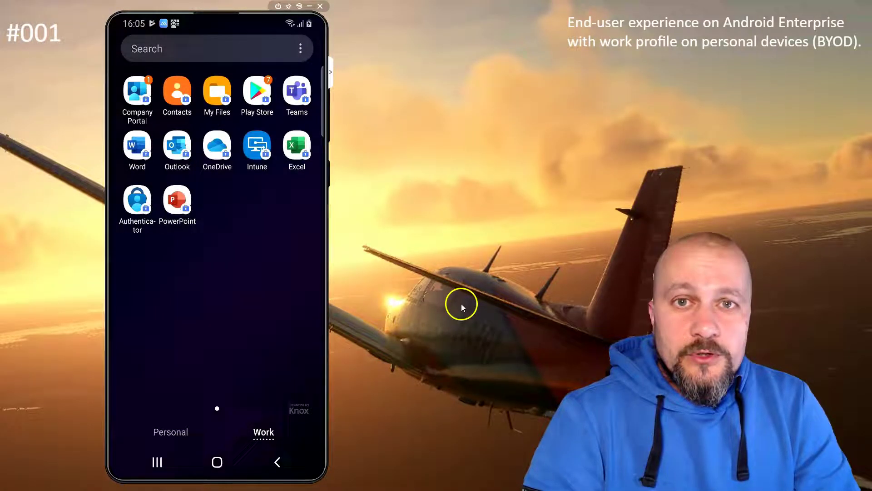
click(136, 96)
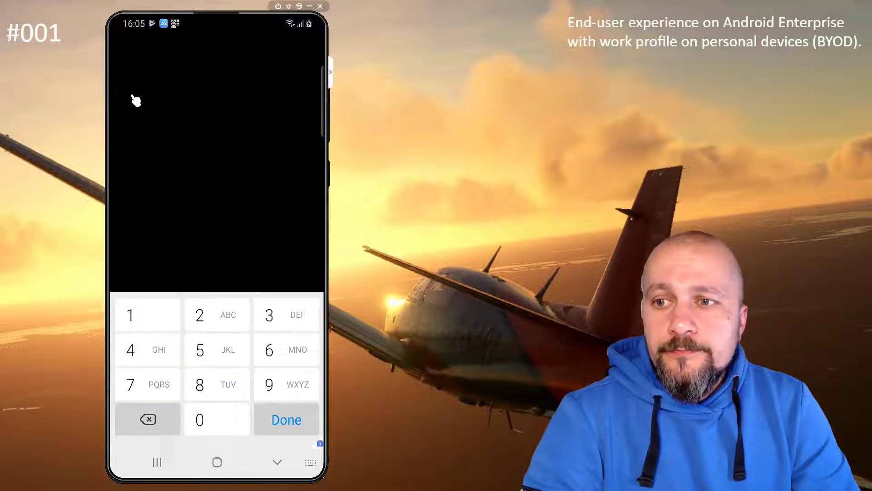
Enter the work profile PIN to unlock Company Portal and view the enrolled device.
click(133, 383)
click(204, 384)
click(162, 352)
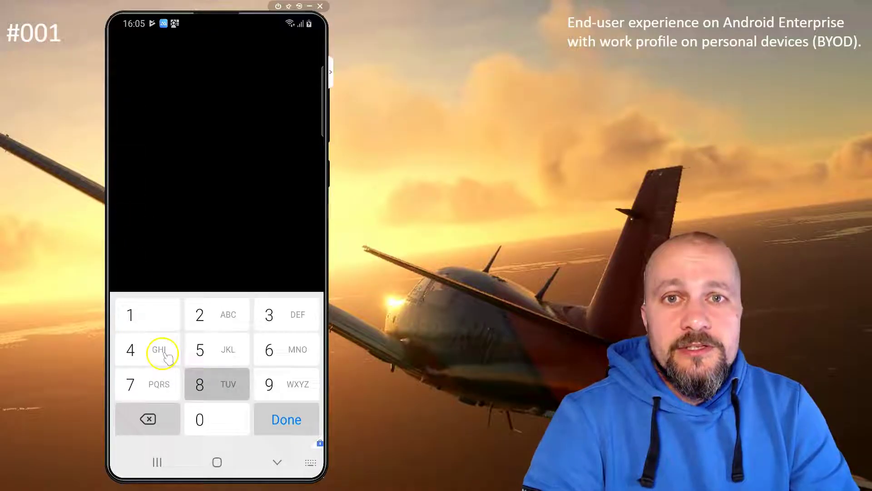
click(218, 351)
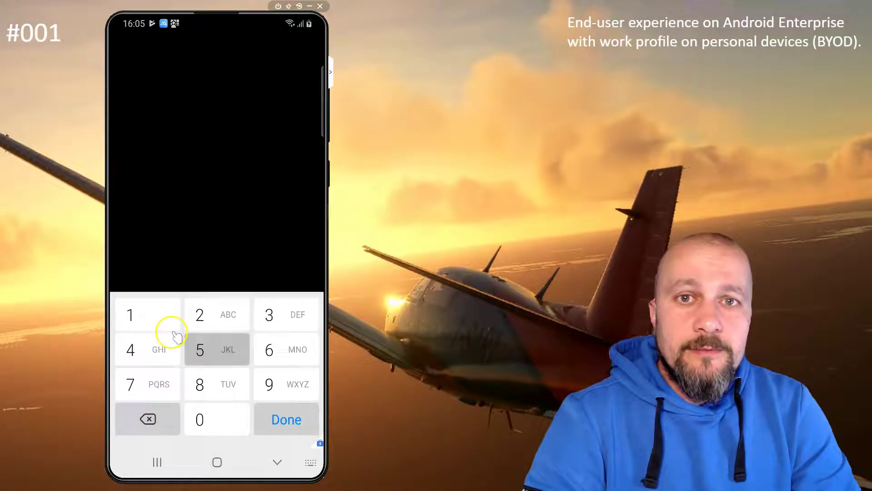
click(157, 313)
click(222, 318)
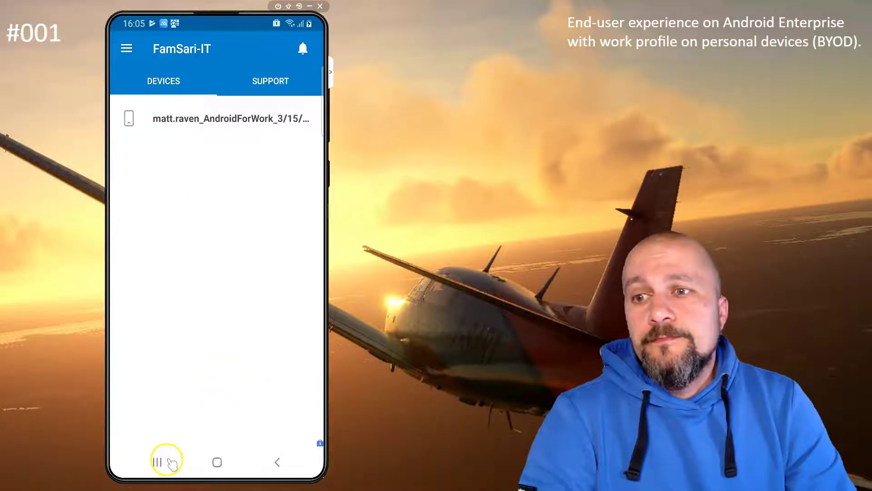
Launch the work-profile Excel, let Office configure, dismiss the privacy notice, and show recent apps.
click(279, 464)
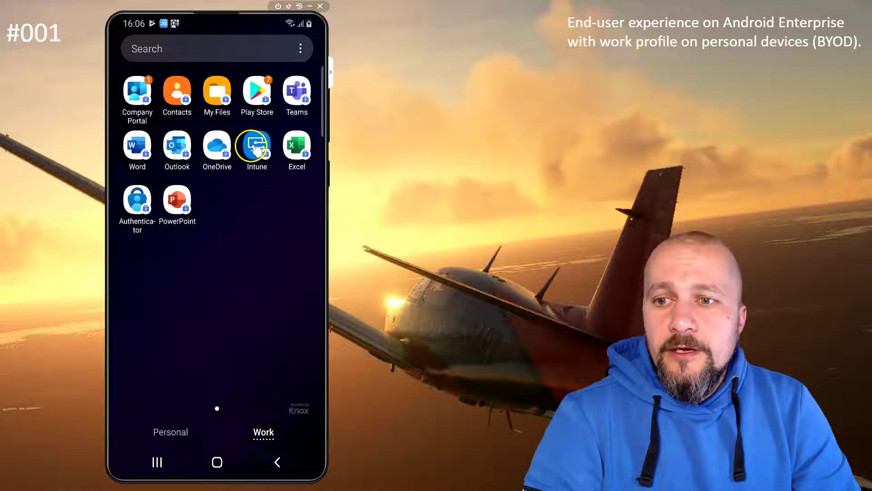
click(295, 149)
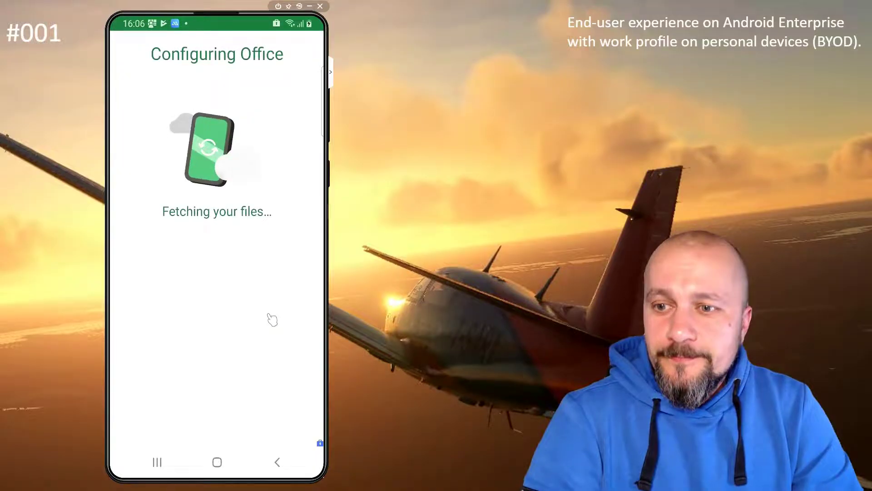
click(230, 422)
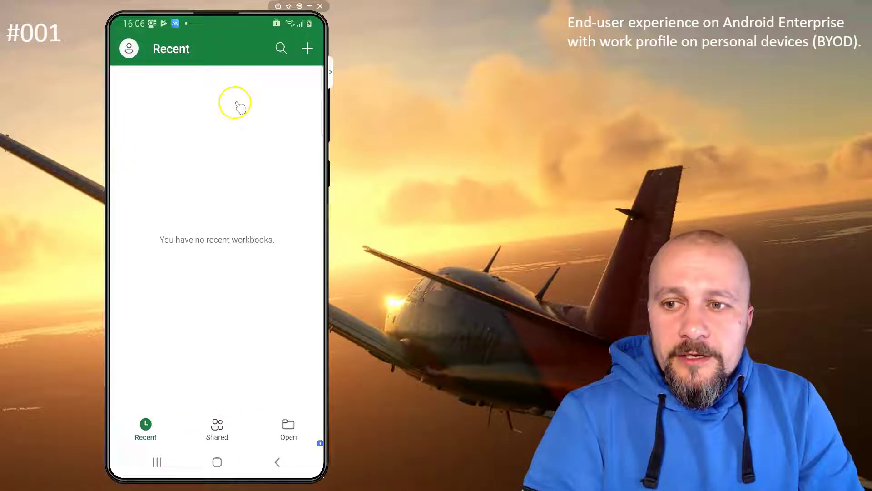
click(157, 462)
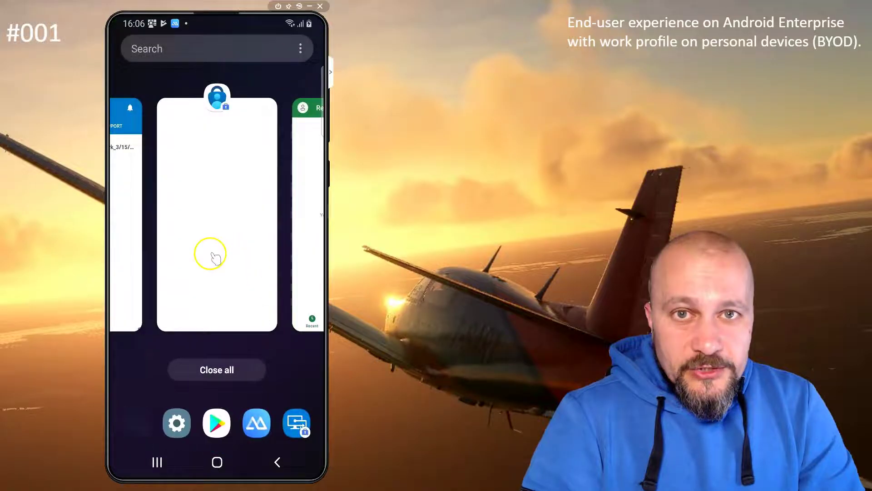
Close the Authenticator, Company Portal, Settings and Excel cards in recent apps.
drag(214, 210, 216, 137)
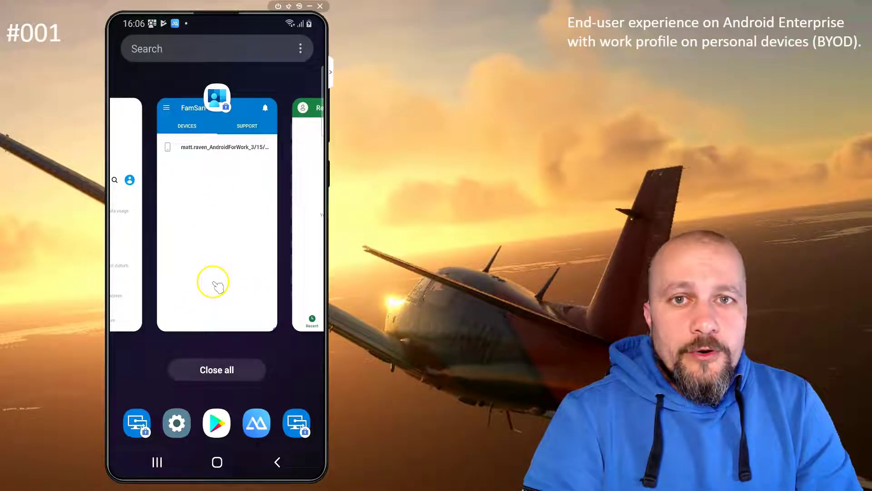
drag(217, 288, 217, 196)
drag(248, 305, 250, 205)
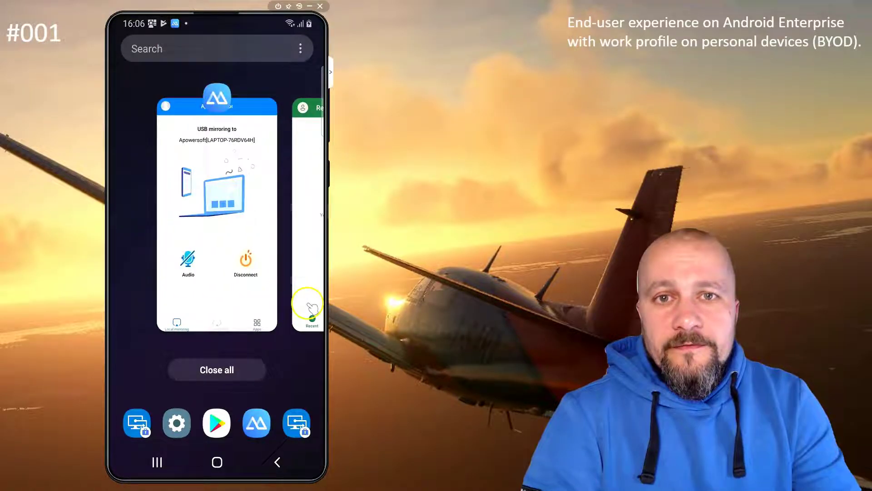
drag(311, 307, 311, 195)
Return home and show the Personal apps in the app drawer.
click(215, 464)
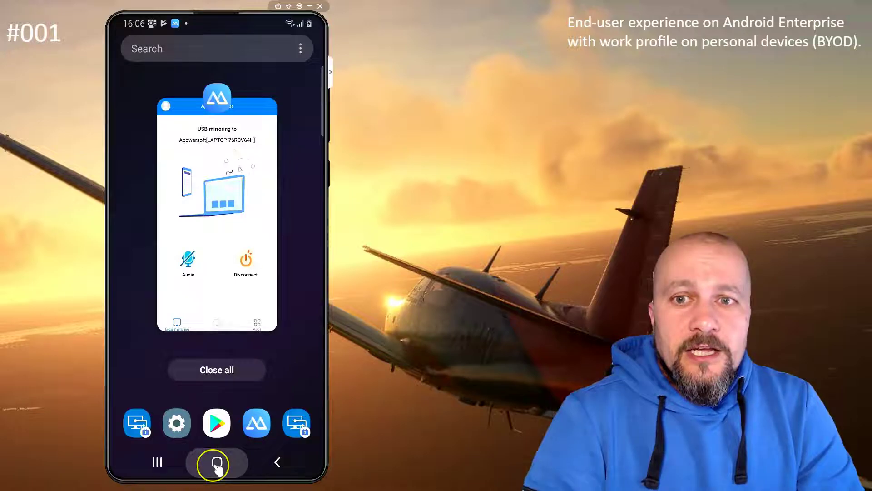
drag(214, 297, 216, 154)
click(170, 431)
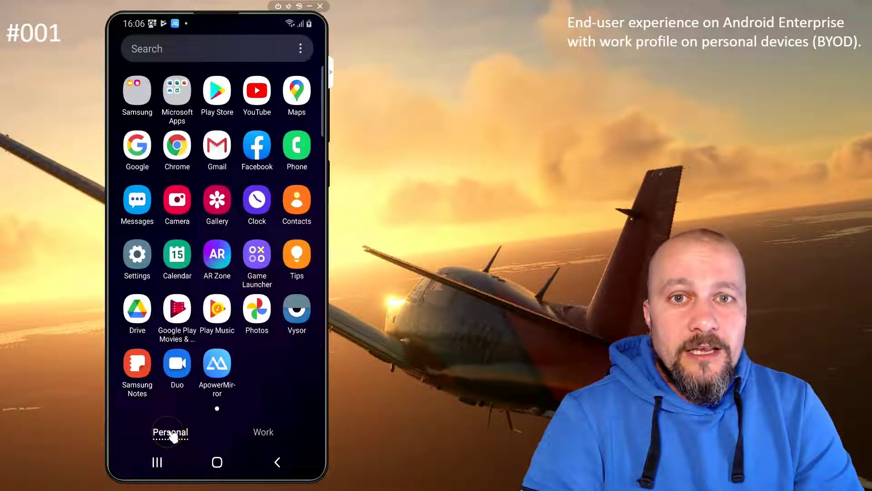